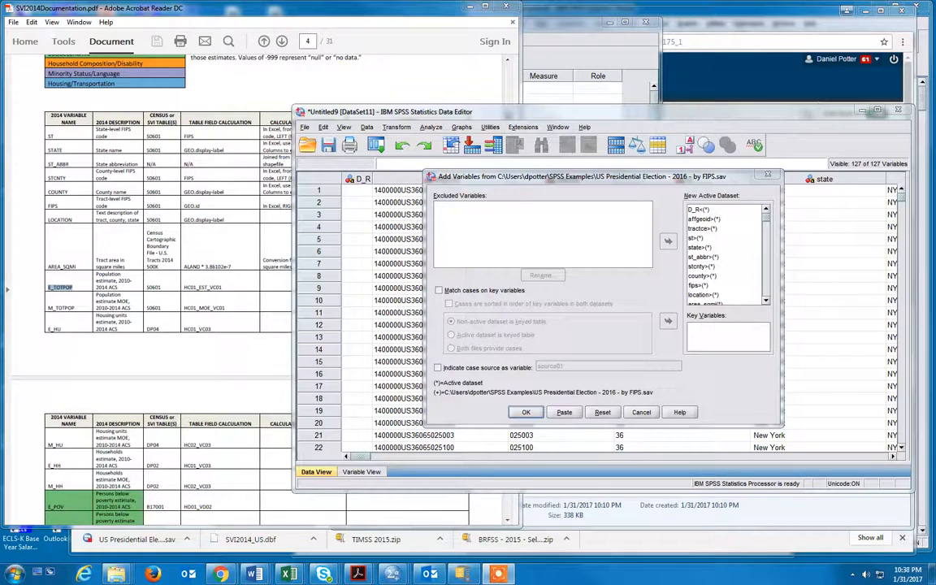
- Close the Add Variables dialog and look through the tract dataset's identifier and population columns
left_click(772, 176)
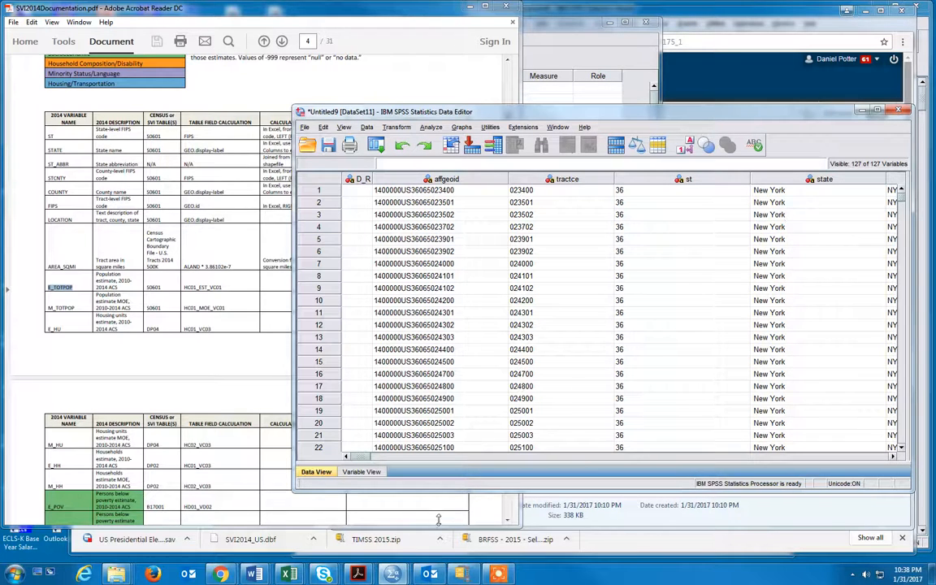
mouse_move(362, 458)
left_mouse_down()
mouse_move(379, 459)
mouse_move(370, 457)
left_mouse_up()
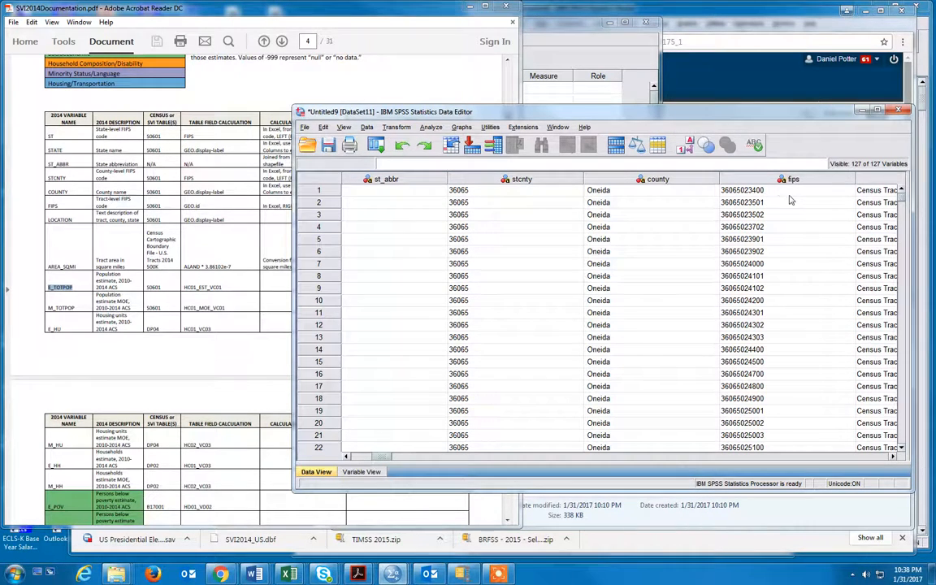
left_click_drag(380, 461, 403, 461)
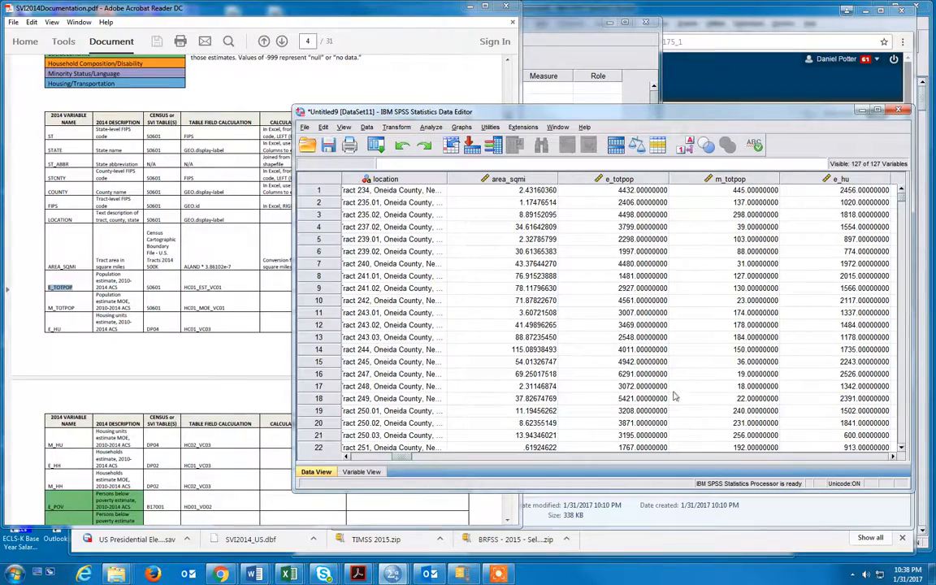
left_click_drag(427, 457, 368, 460)
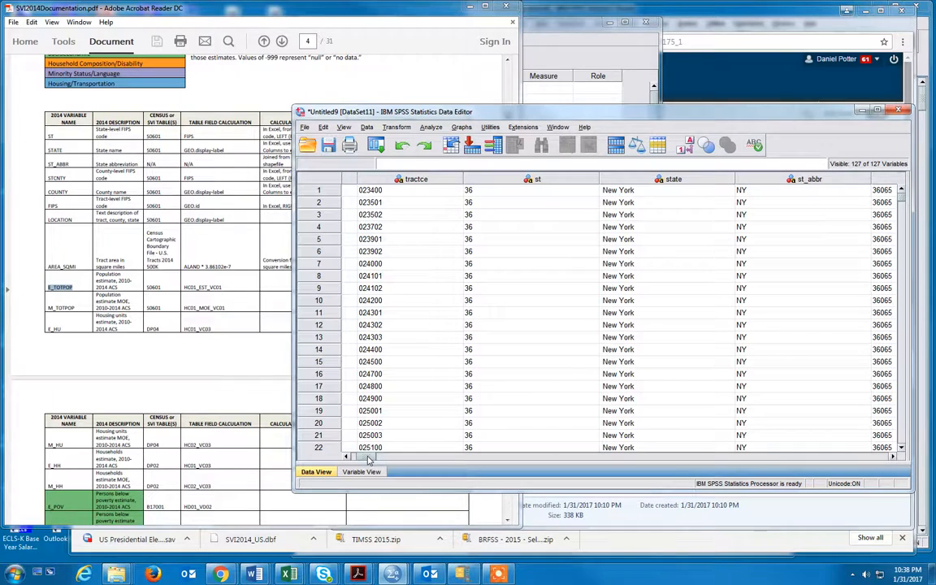
left_click_drag(368, 460, 362, 460)
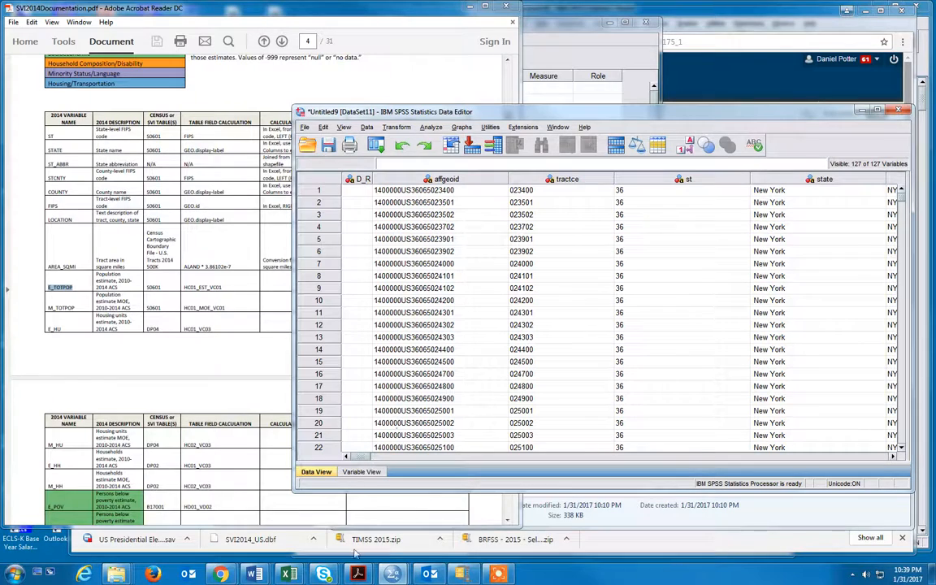
- Open US Presidential Election - 2016 - by FIPS.sav from the SPSS Examples folder and widen its combined_fips column
mouse_move(130, 572)
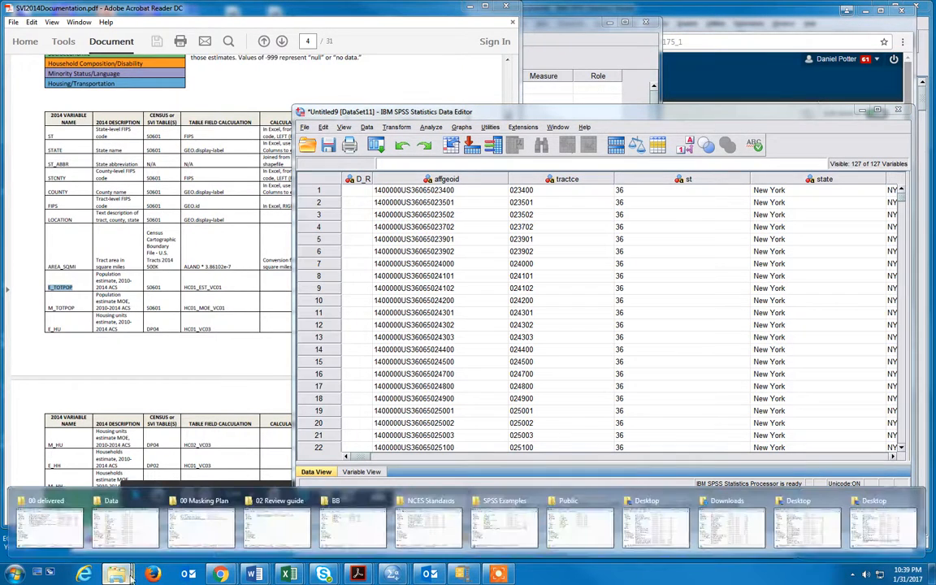
left_click(504, 524)
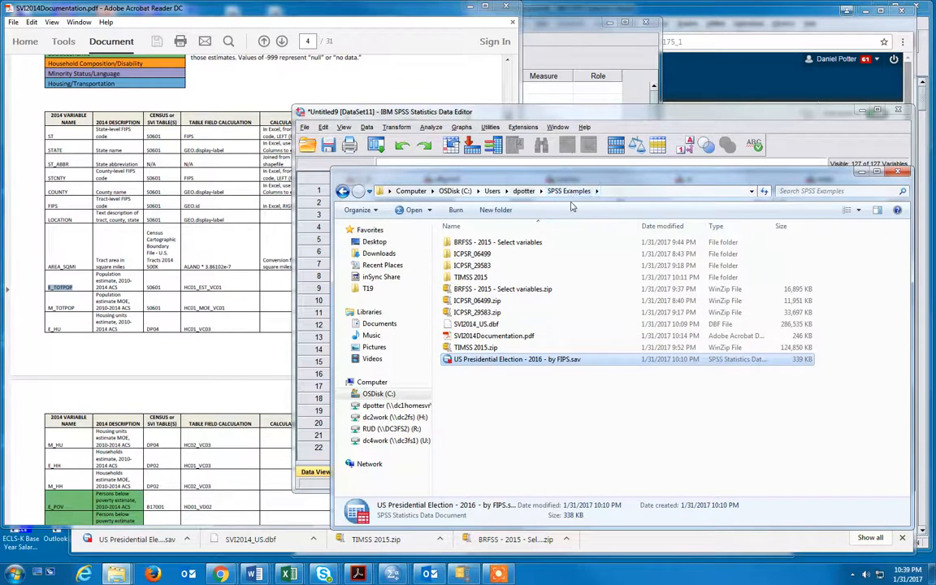
double_click(490, 365)
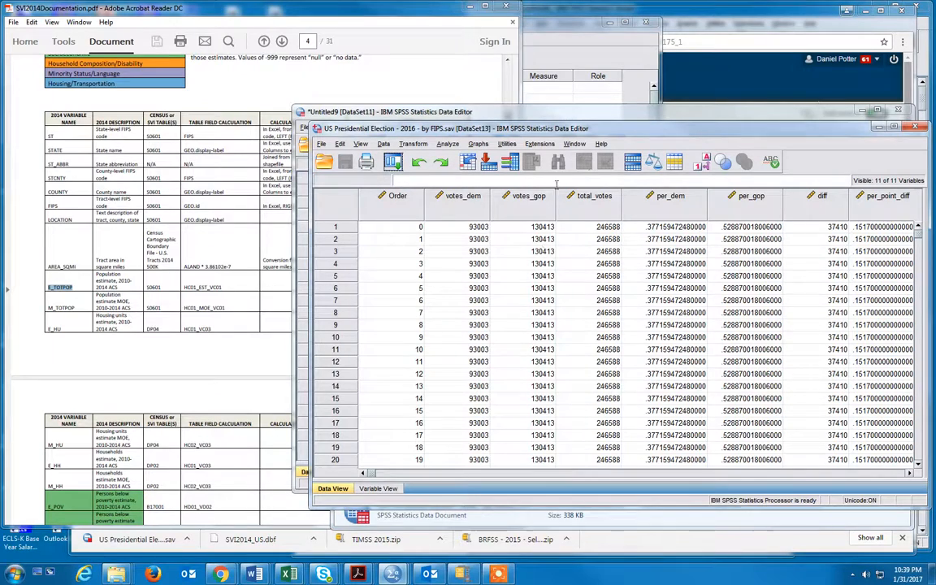
left_click_drag(576, 133, 357, 58)
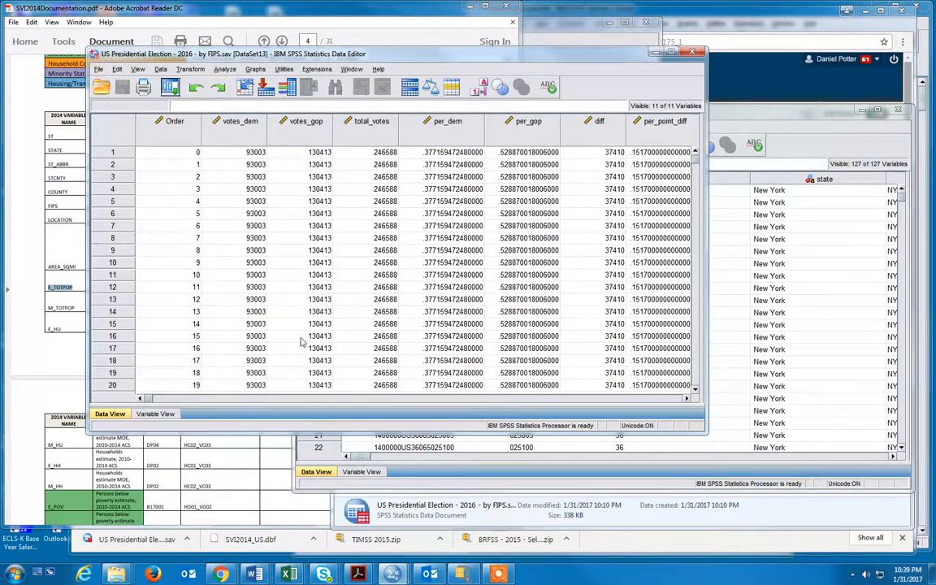
left_click(249, 399)
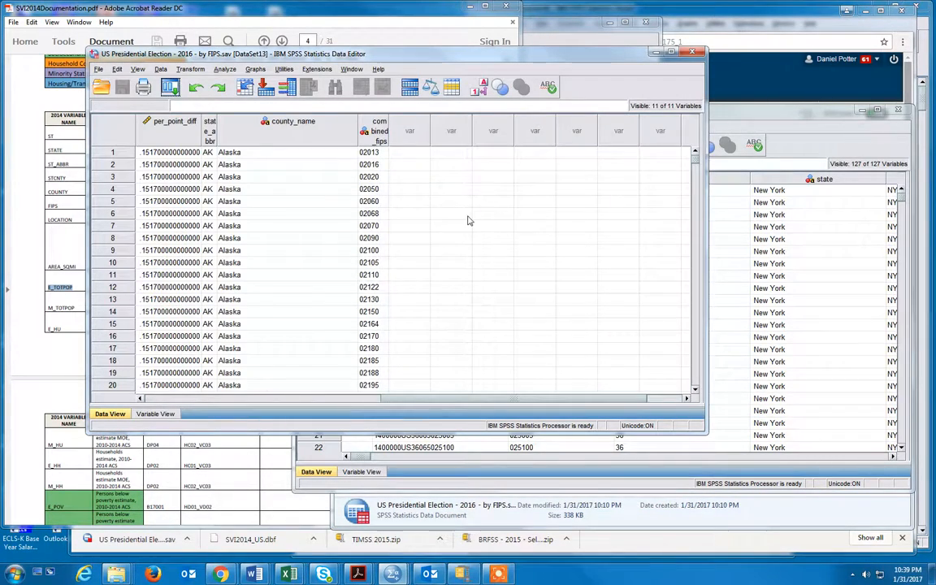
double_click(391, 130)
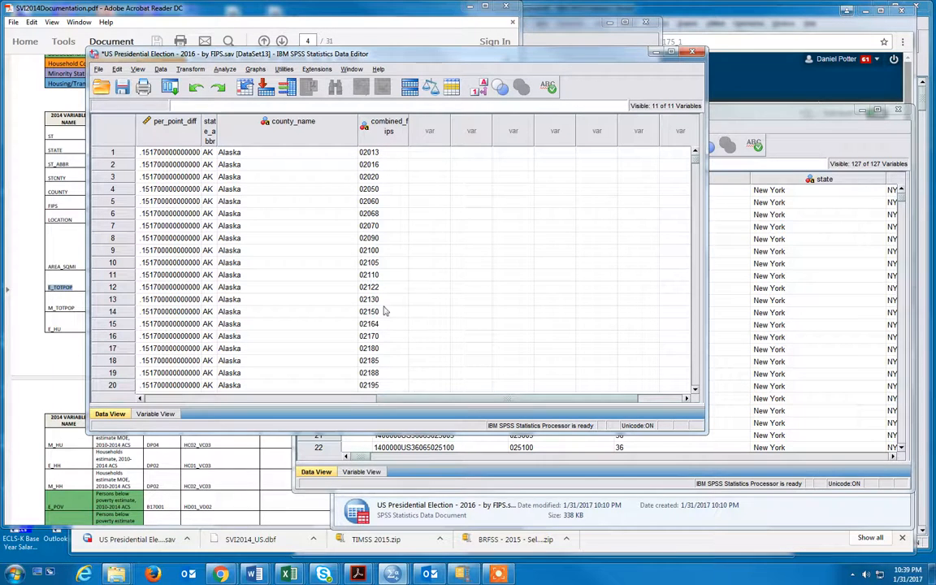
- Compare the stcnty codes in the tract dataset with the combined_fips codes in the election dataset
left_click(756, 112)
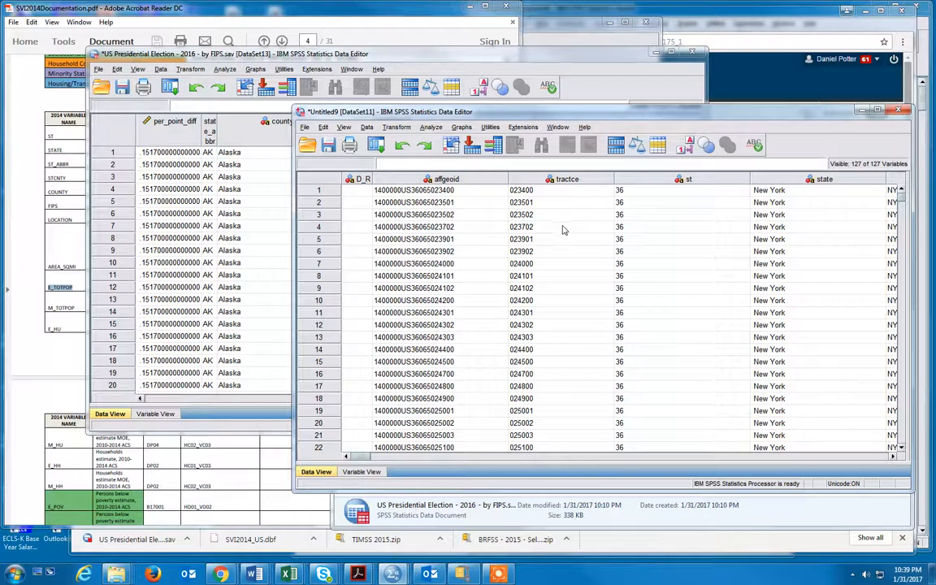
left_click(468, 457)
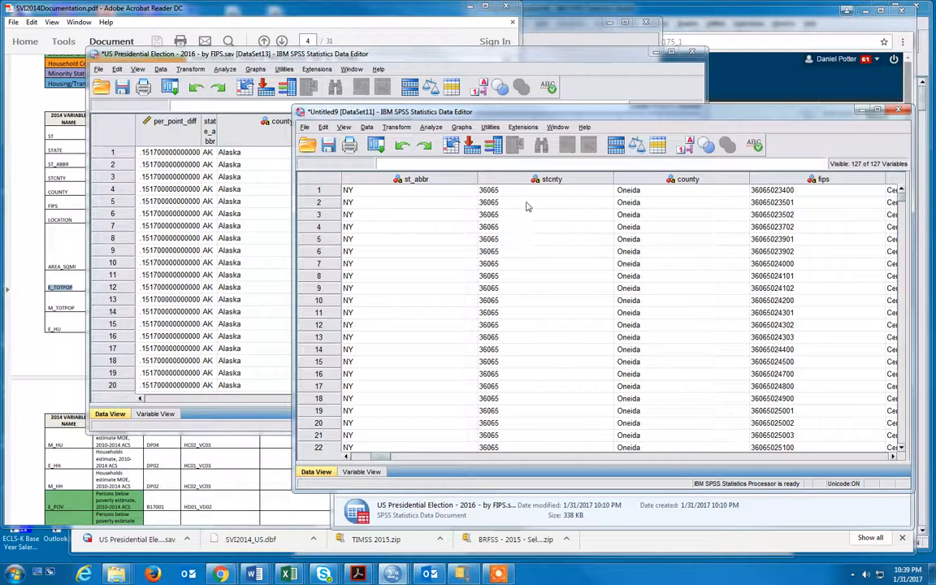
left_click_drag(484, 189, 532, 388)
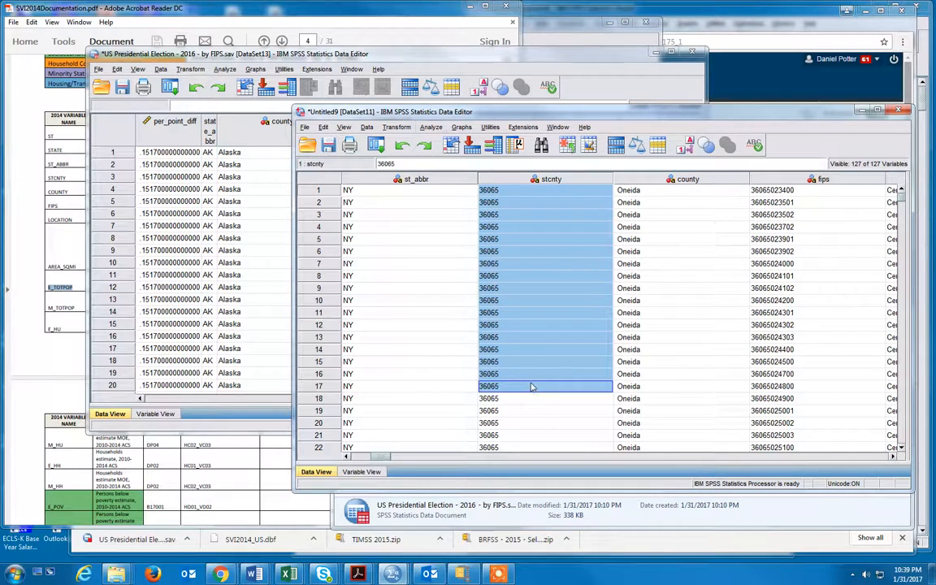
left_click(324, 56)
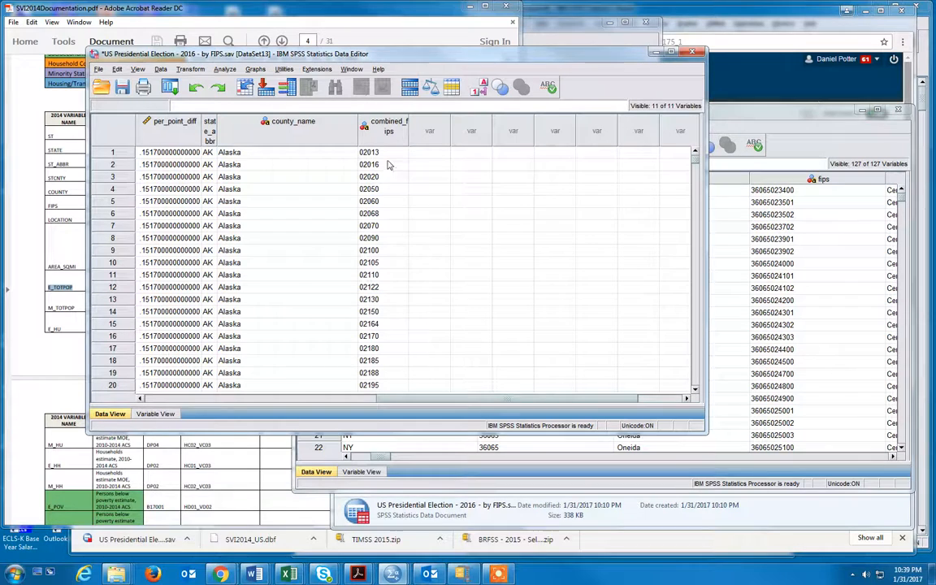
left_click(721, 120)
left_click(550, 216)
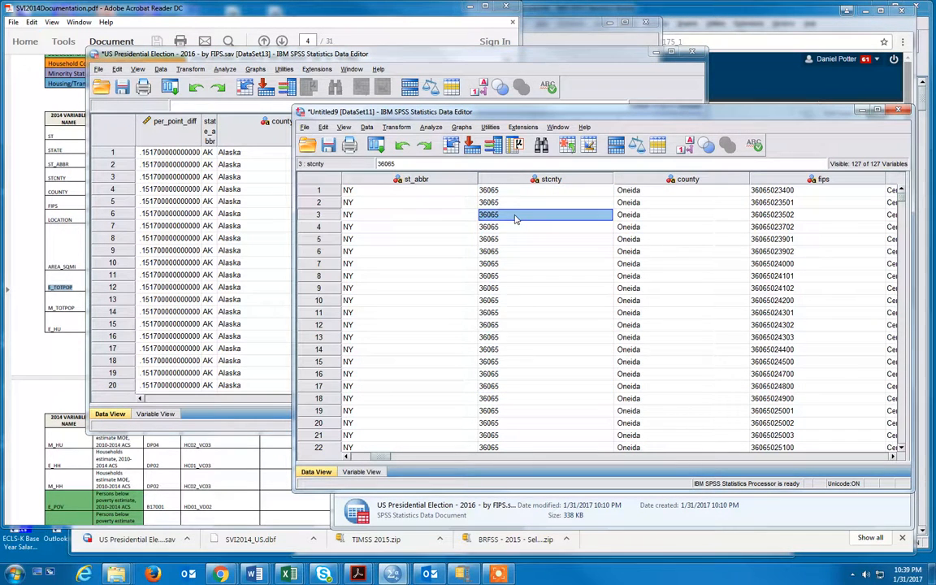
left_click_drag(514, 218, 512, 337)
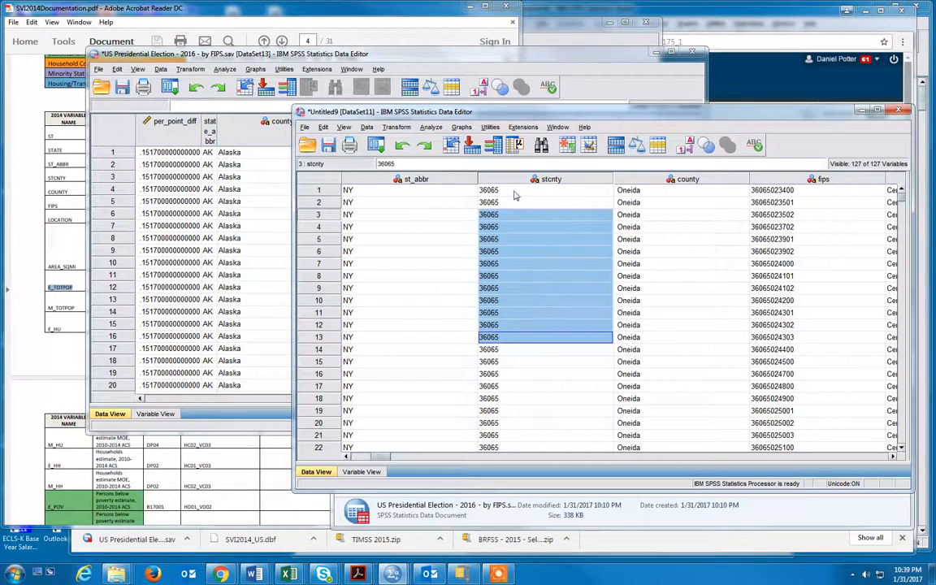
- Examine the combined_fips values across successive rows of the election dataset
left_click(403, 54)
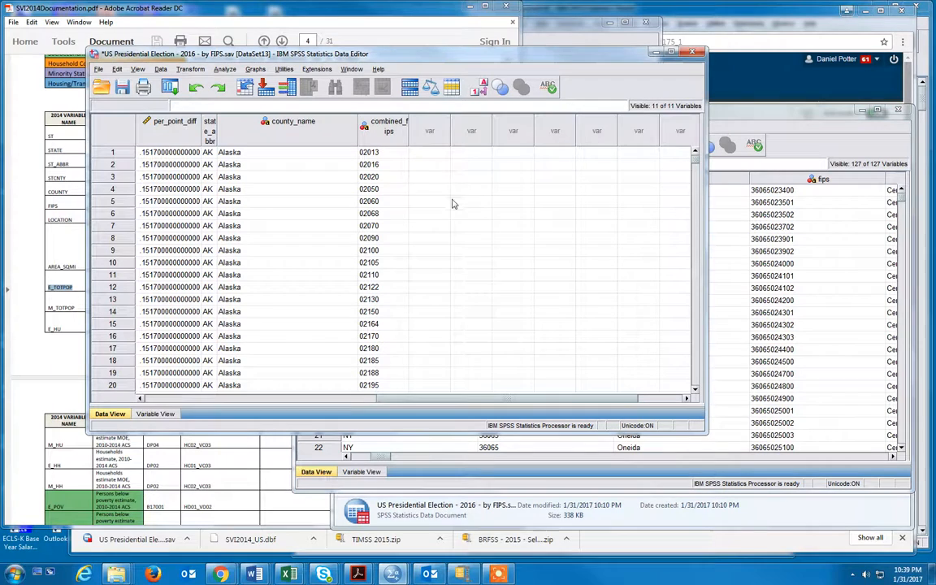
left_click(381, 155)
left_click(381, 165)
left_click(383, 189)
left_click(383, 202)
left_click(384, 226)
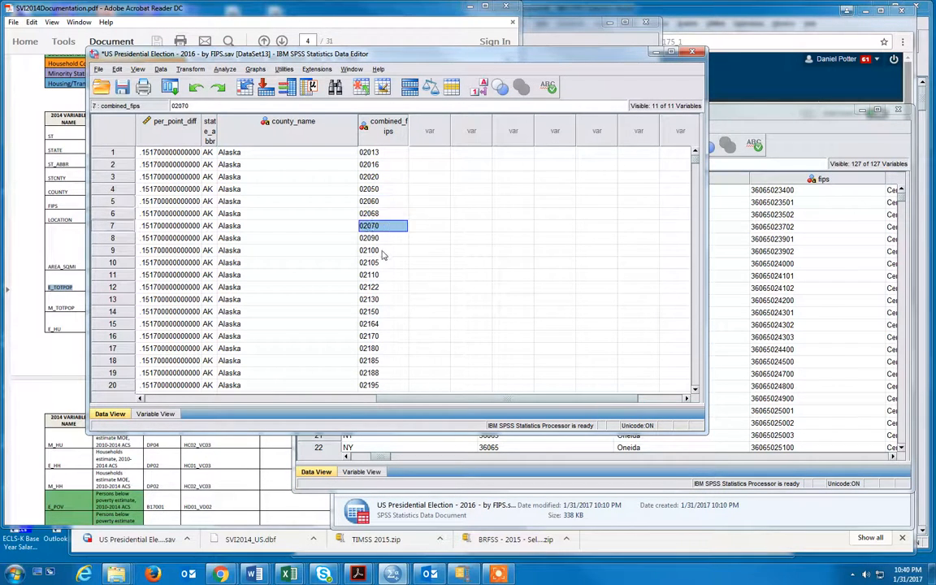
left_click(382, 263)
left_click(381, 286)
left_click(381, 311)
left_click(379, 336)
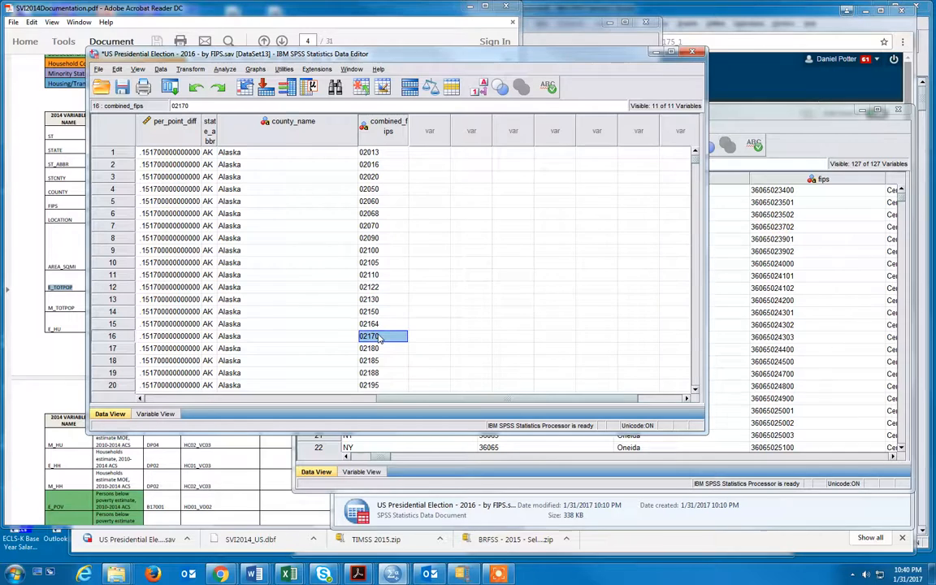
- Start an Aggregate on the tract dataset with stcnty as the break variable
left_click(779, 115)
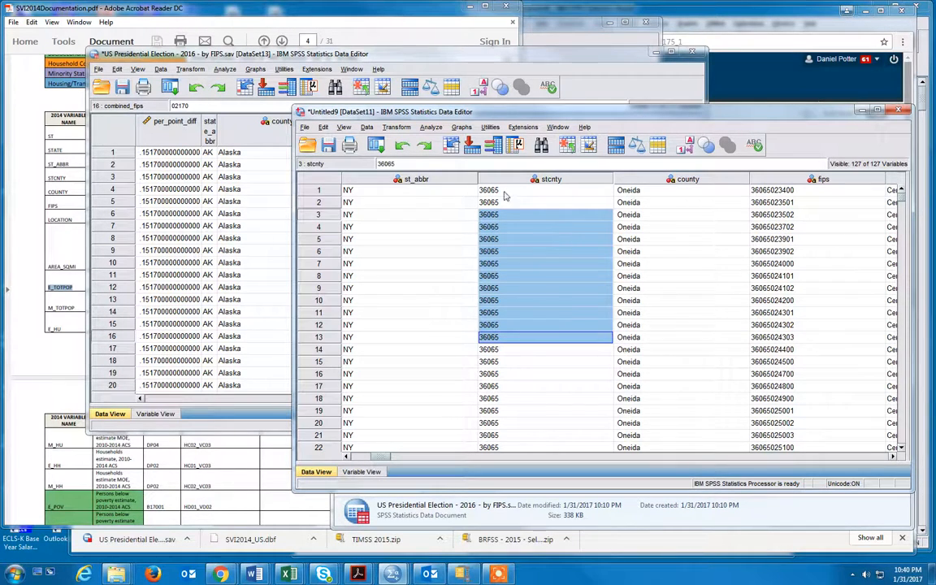
left_click(535, 194)
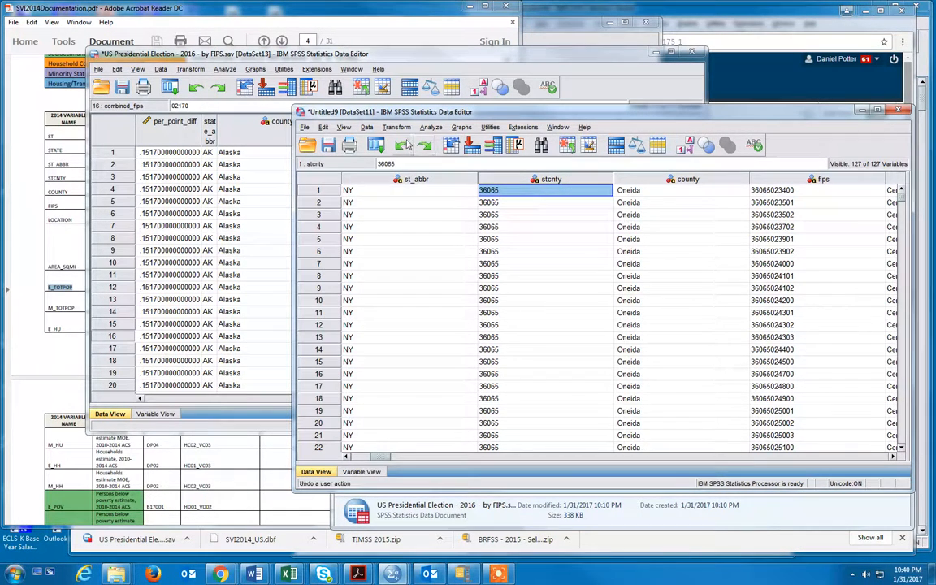
left_click(374, 128)
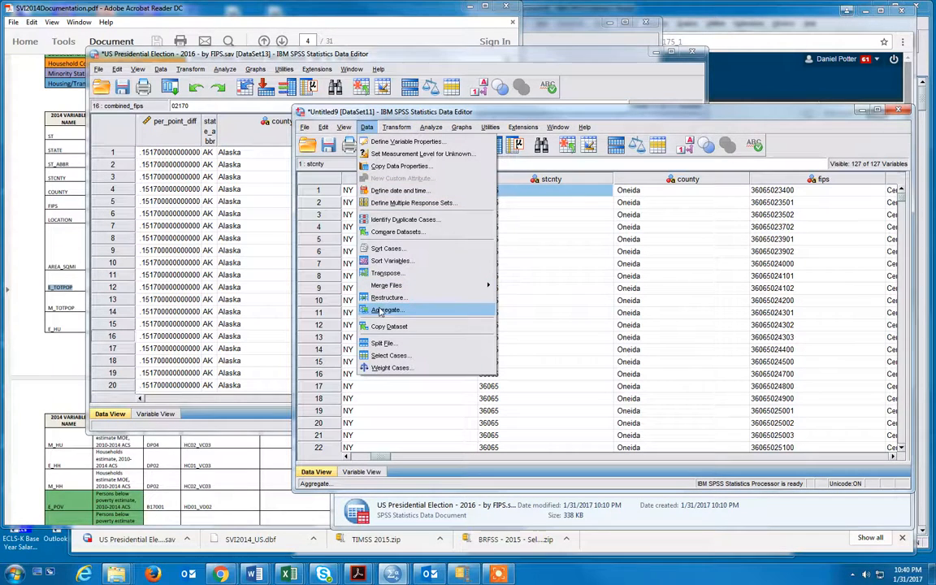
left_click(529, 288)
left_click(365, 128)
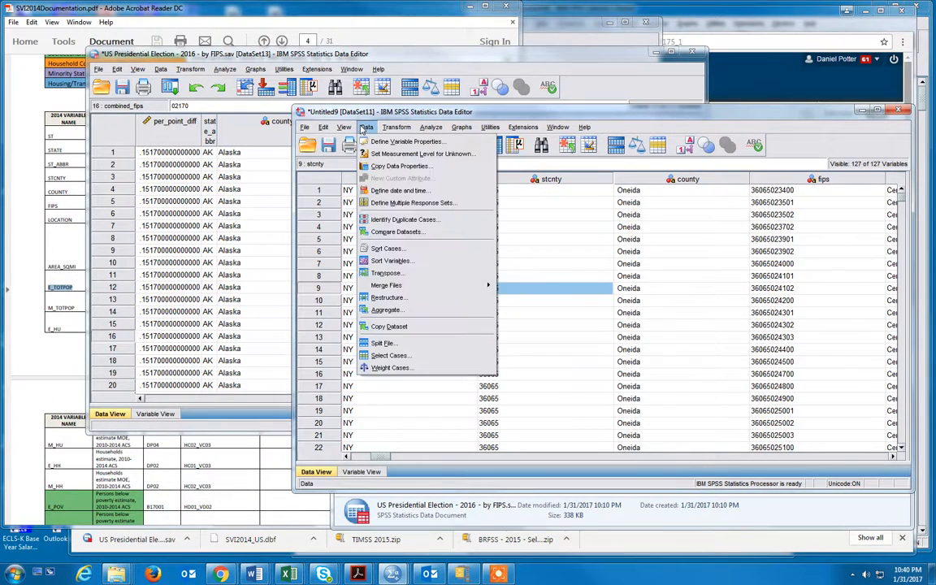
left_click(385, 311)
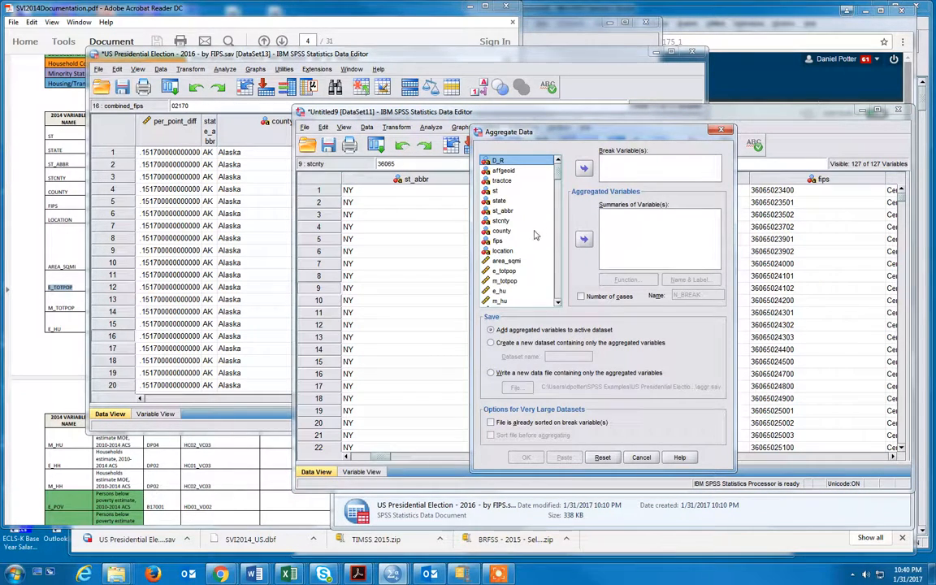
left_click(502, 222)
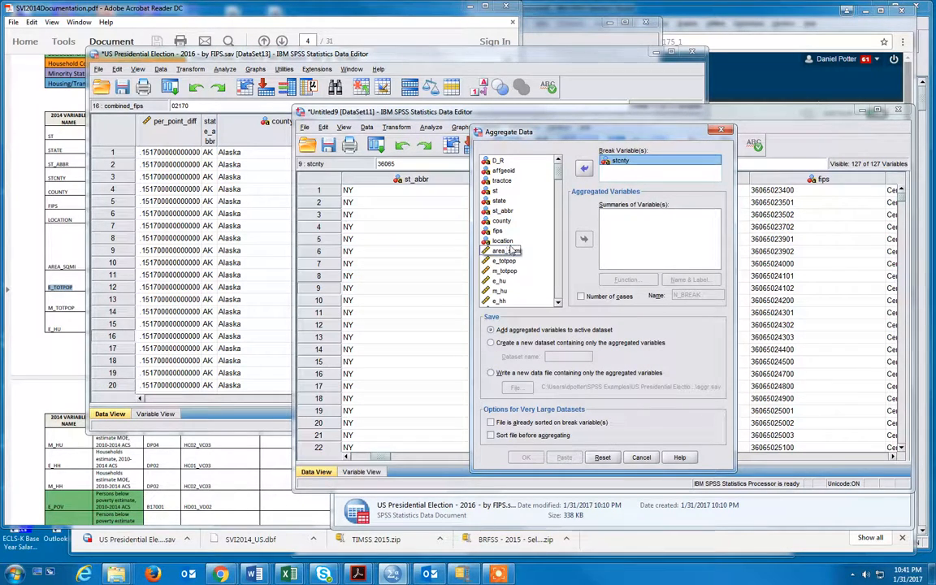
- Add county to the aggregated variable summaries with the FIRST function
scroll(513, 251, "down", 1)
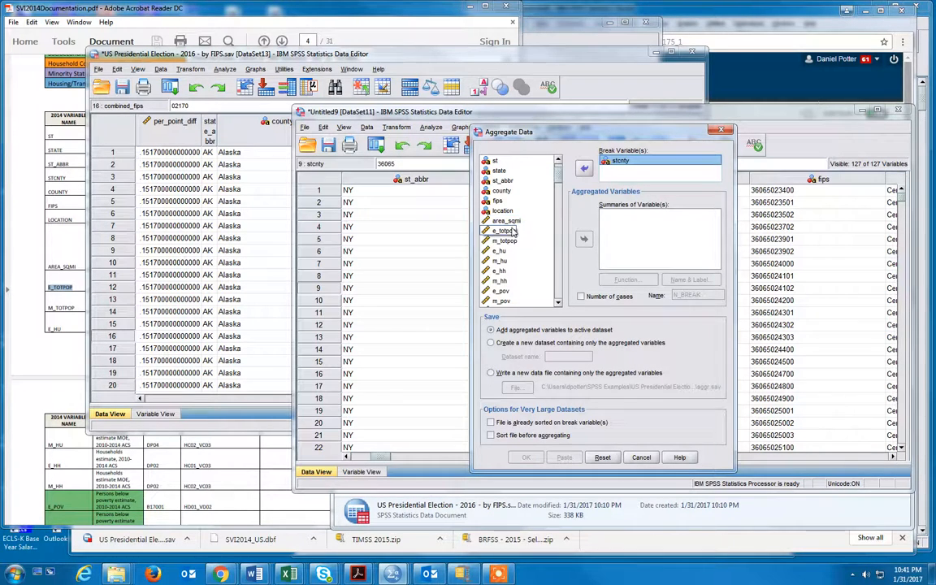
left_click(501, 190)
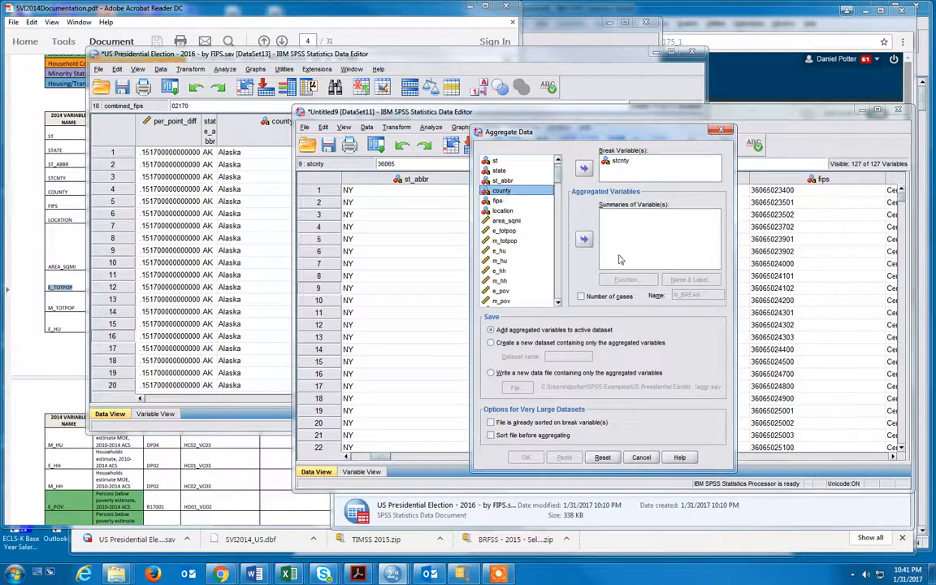
left_click(583, 240)
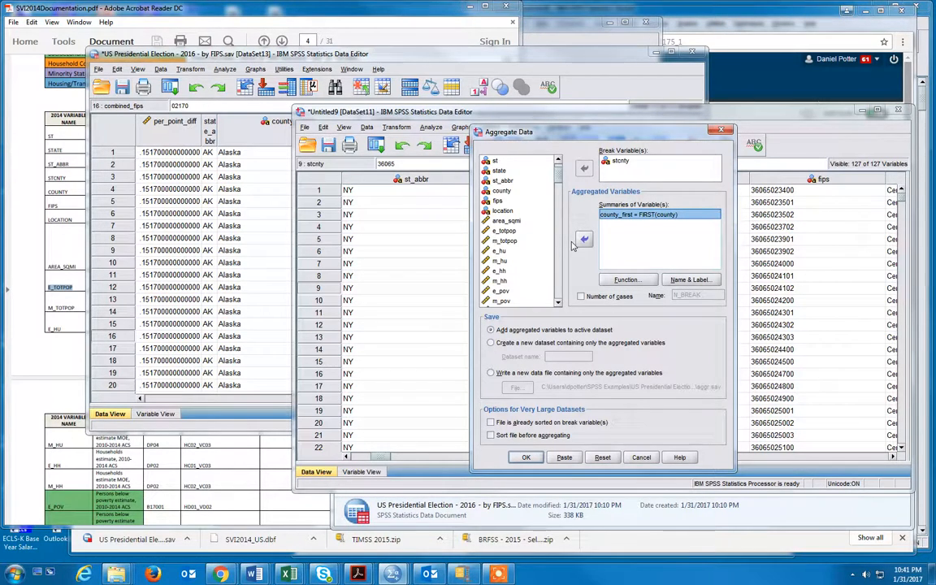
left_click(507, 220)
scroll(558, 181, "down", 1)
left_click_drag(558, 181, 550, 304)
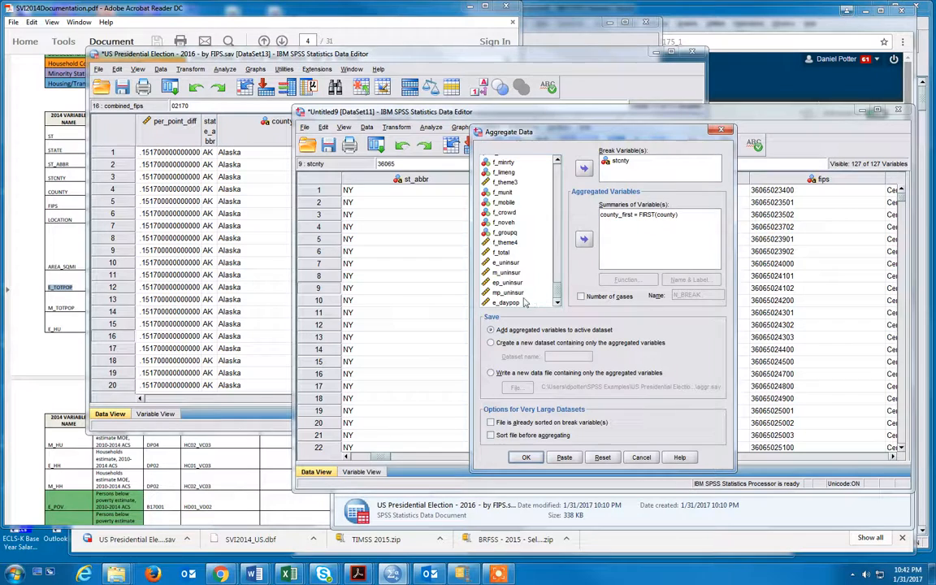
left_click(522, 300, "shift")
scroll(521, 292, "up", 4)
scroll(520, 285, "up", 20)
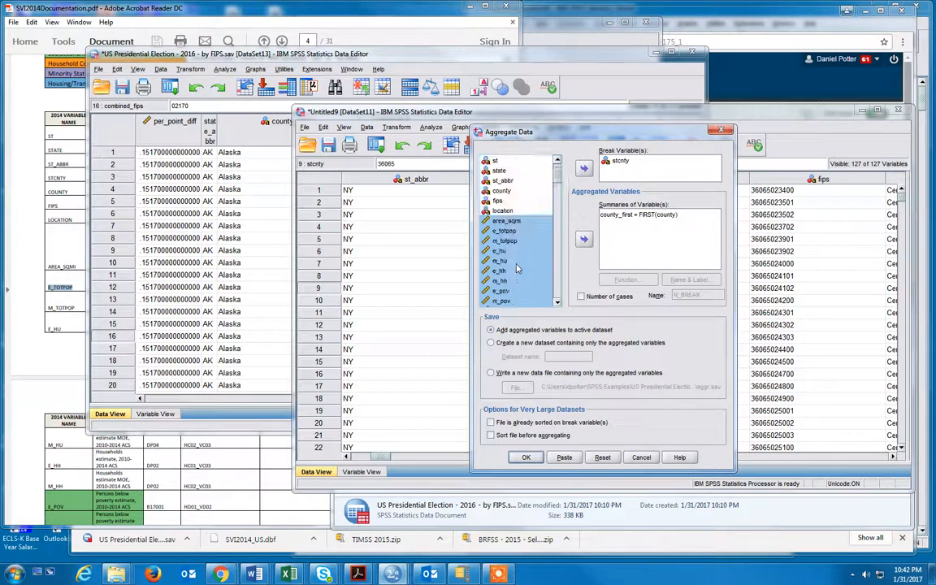
scroll(517, 268, "up", 1)
- Add all variables from area_sqmi through e_daypop to the aggregated summaries as means
left_click(486, 251)
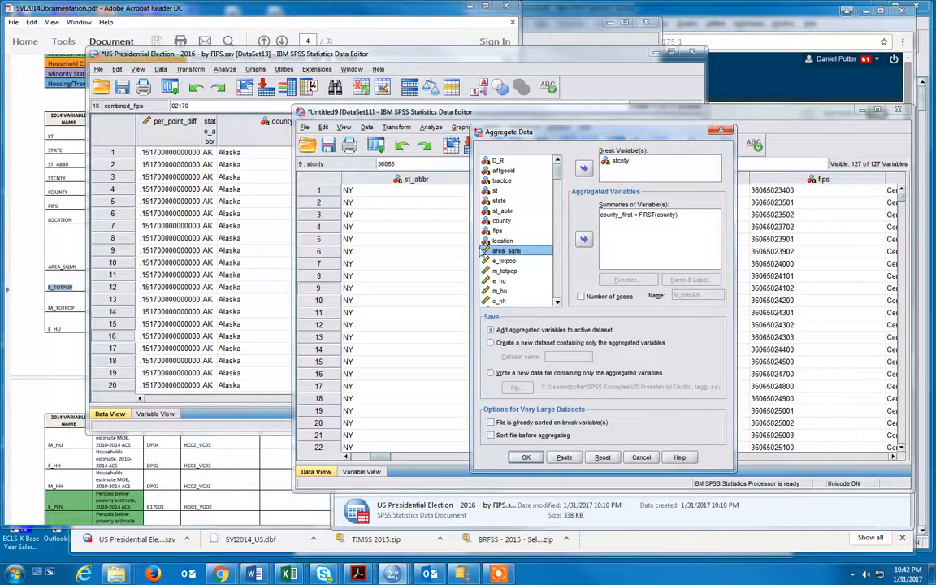
left_click_drag(559, 177, 549, 303)
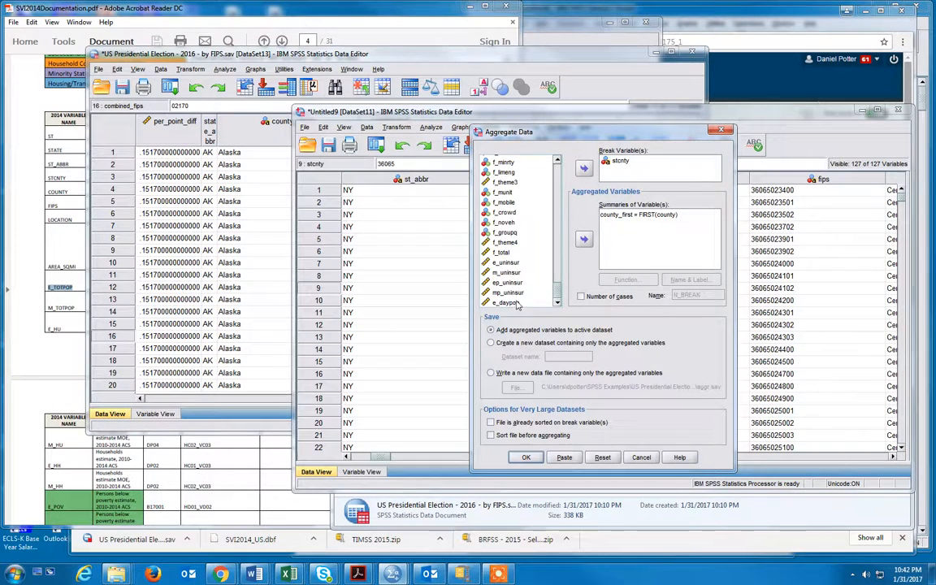
left_click(517, 304, "shift")
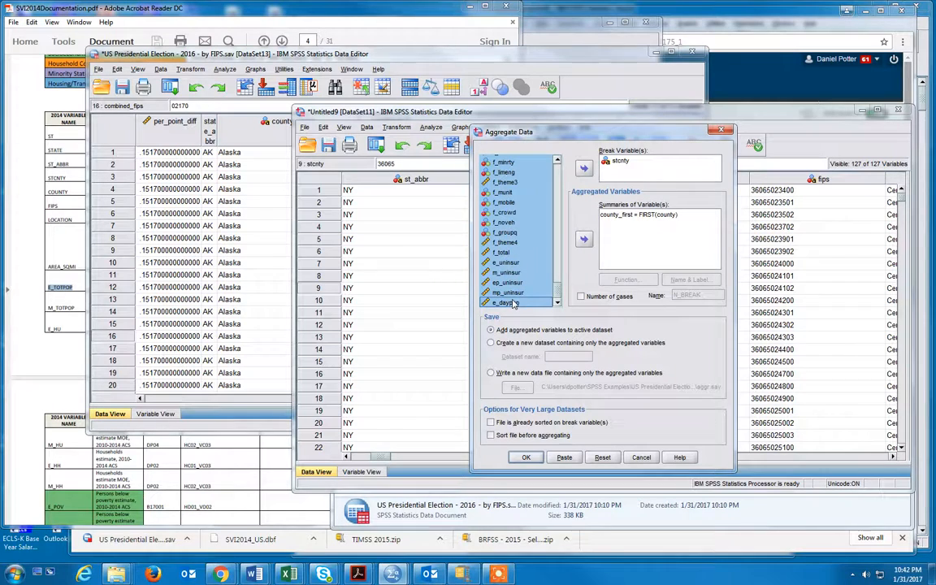
left_click(583, 238)
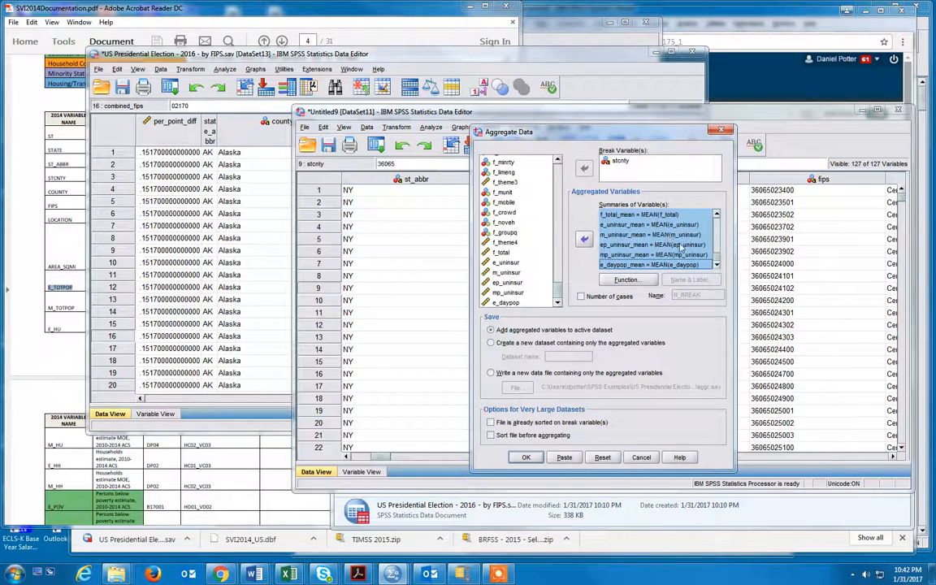
- Change the aggregate function of the selected area_sqmi through e_daypop summaries to Sum
left_click(680, 244)
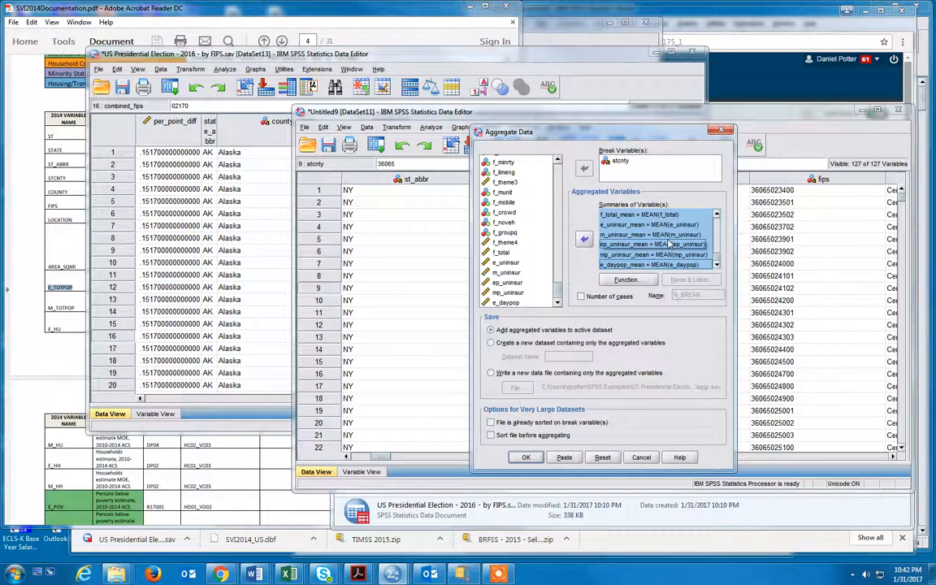
left_click(670, 234)
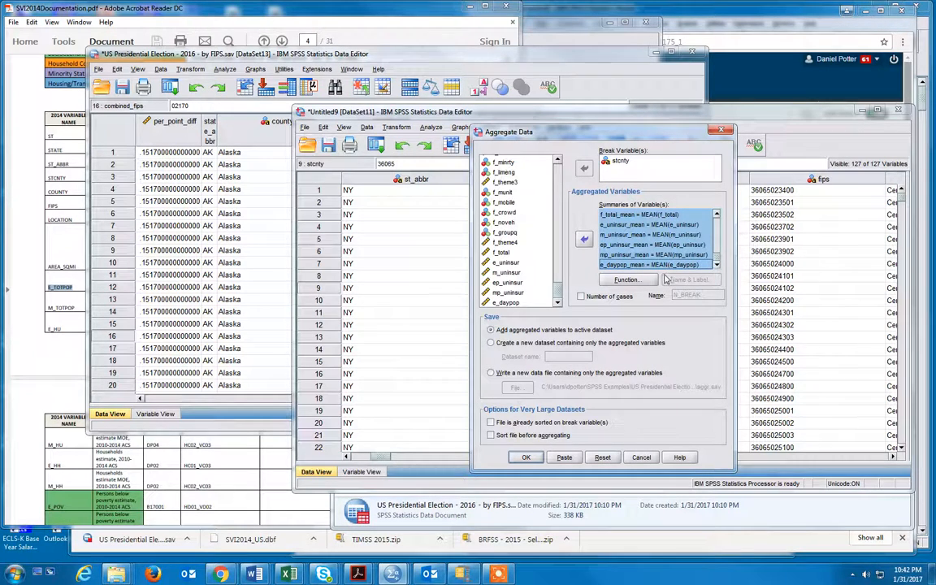
left_click(627, 279)
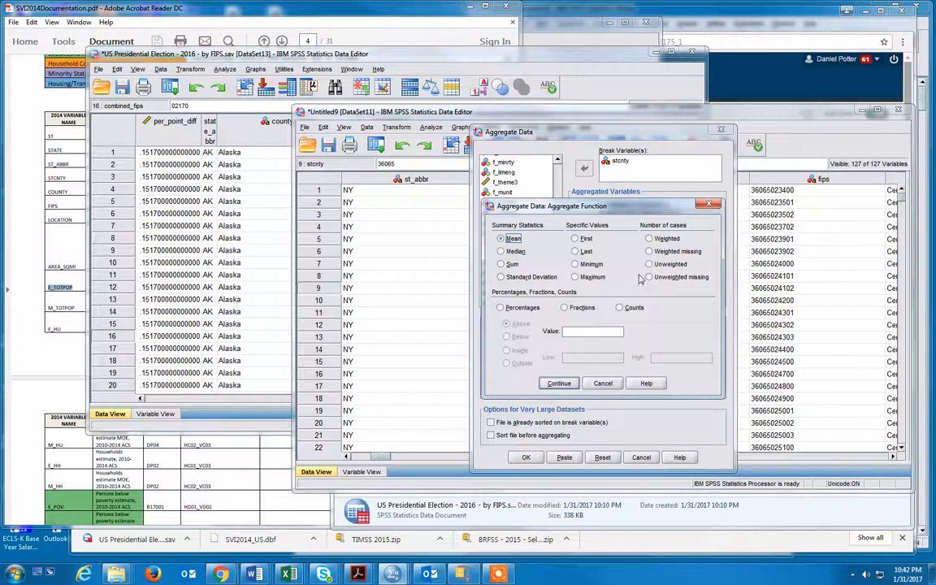
left_click(709, 204)
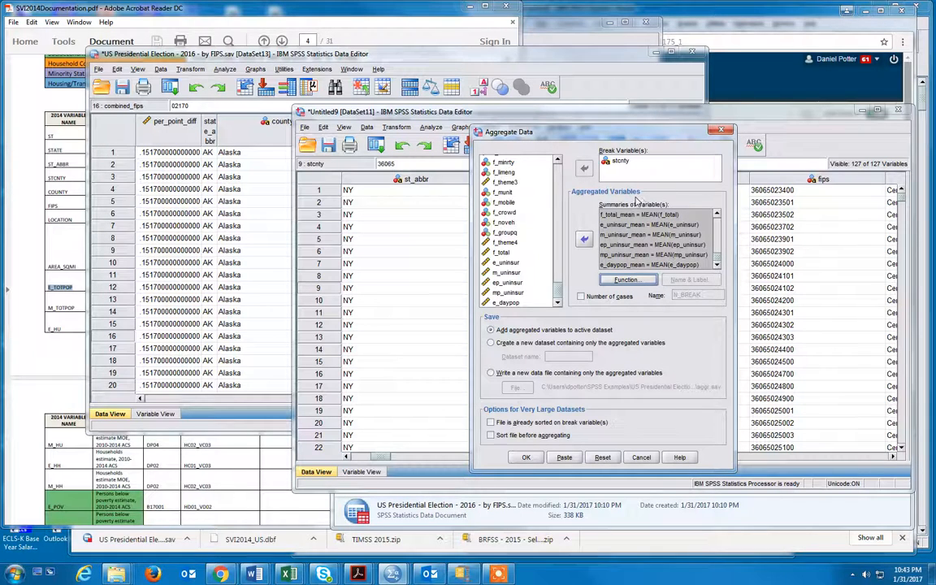
left_click(627, 281)
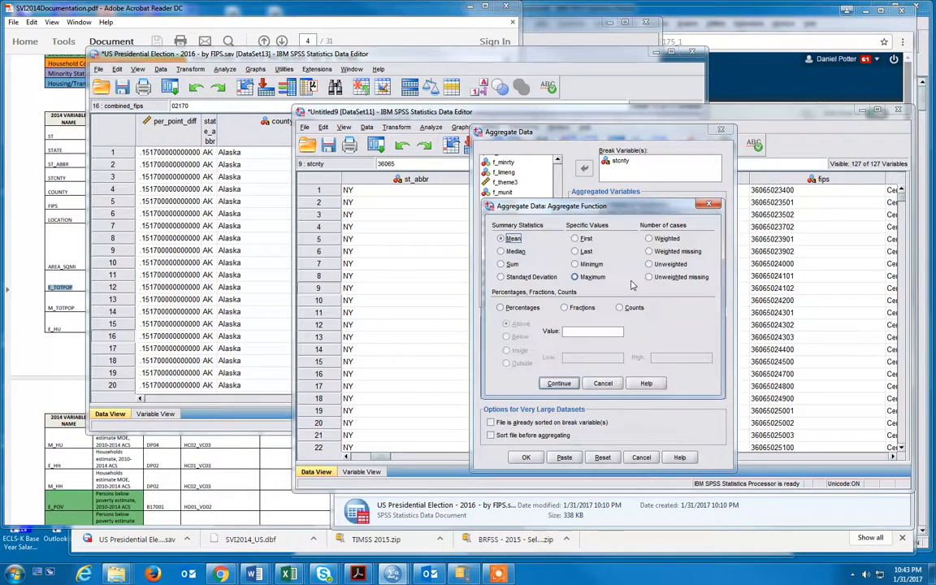
left_click(513, 238)
left_click(510, 264)
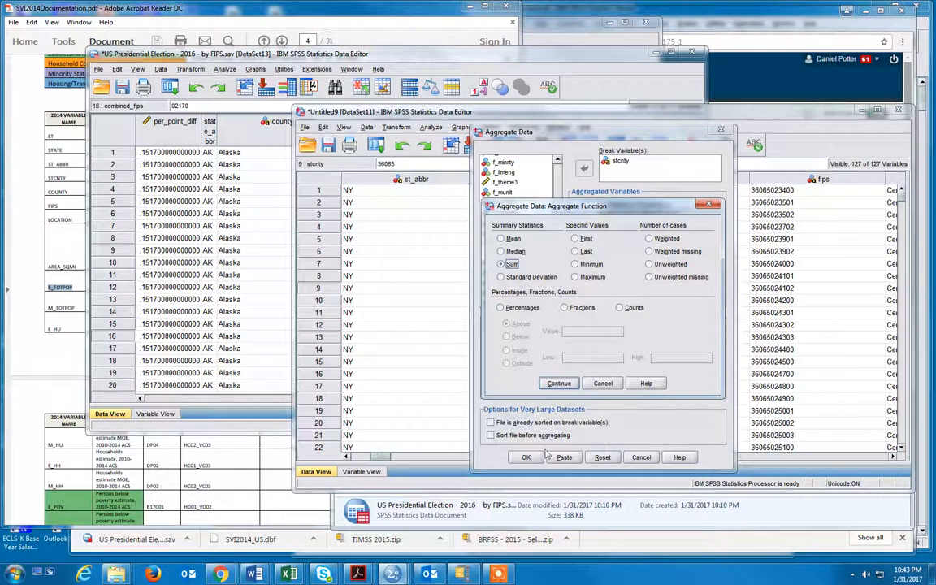
left_click(559, 382)
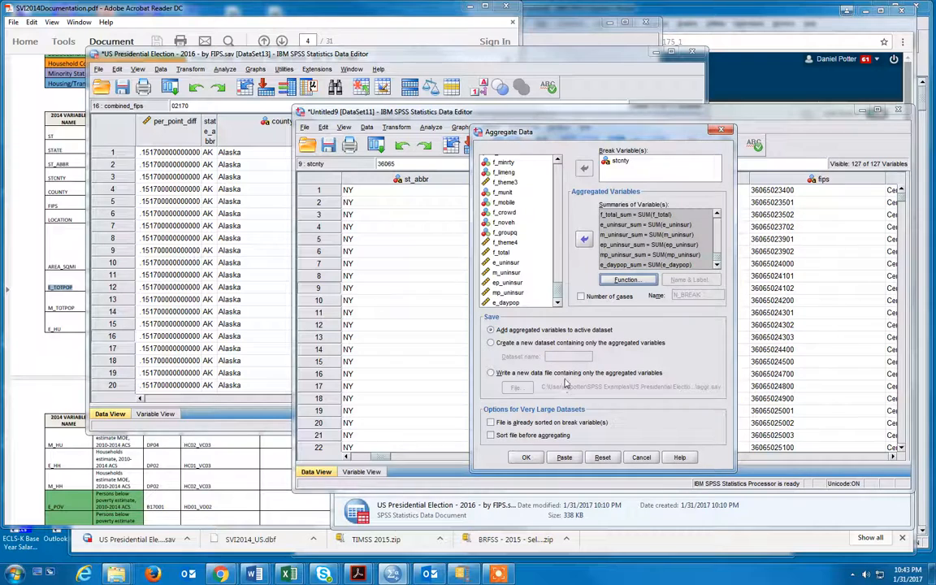
- Send the aggregated variables to a new dataset named SVI_FIPS and run the aggregation
left_click(590, 344)
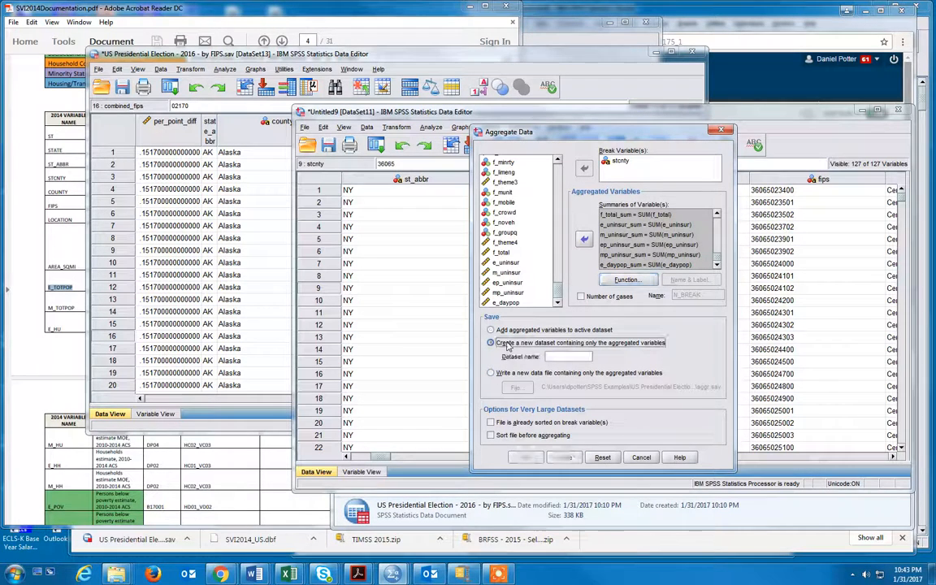
left_click(581, 358)
type("SVI")
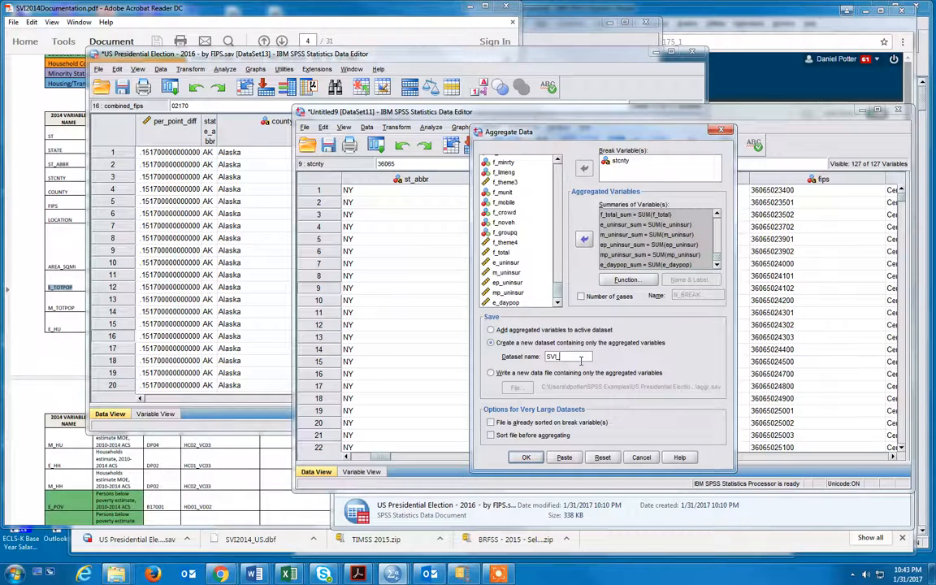
type("_FIPS")
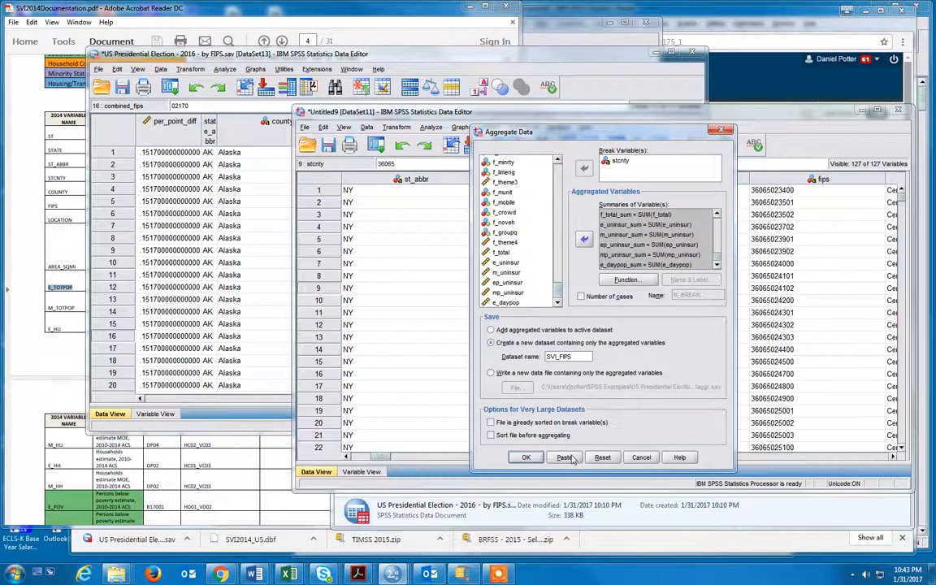
left_click(527, 458)
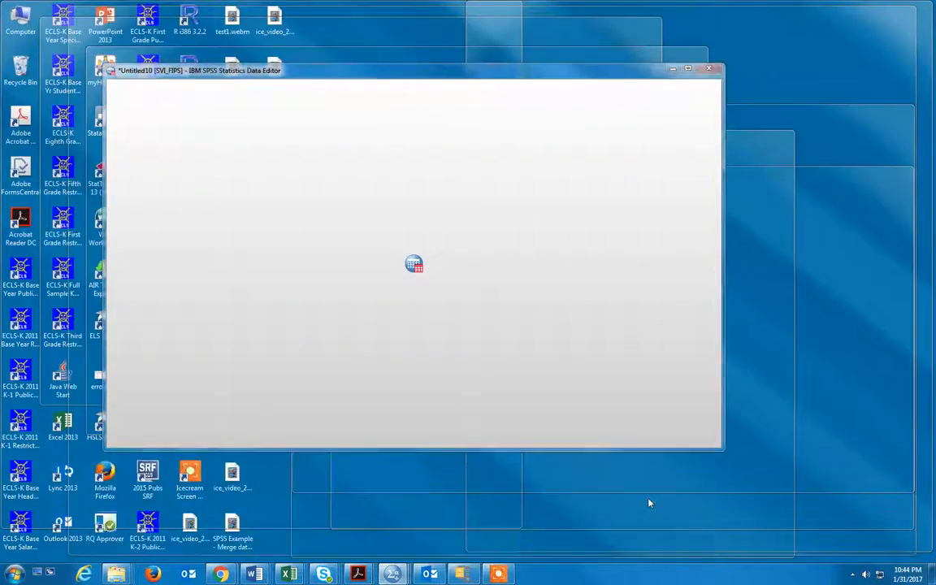
- Bring up the new SVI_FIPS dataset and look across its summed county variables
left_click(649, 504)
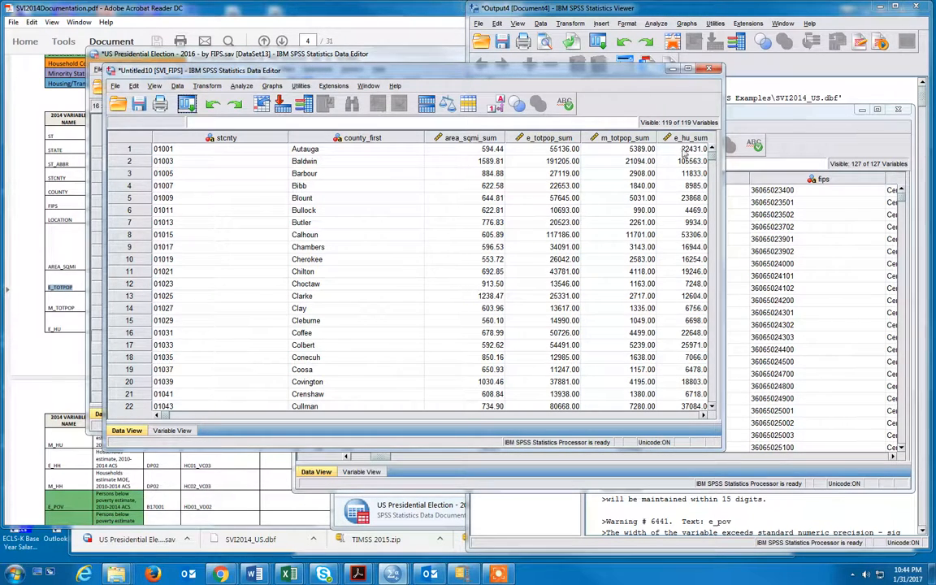
left_click(183, 416)
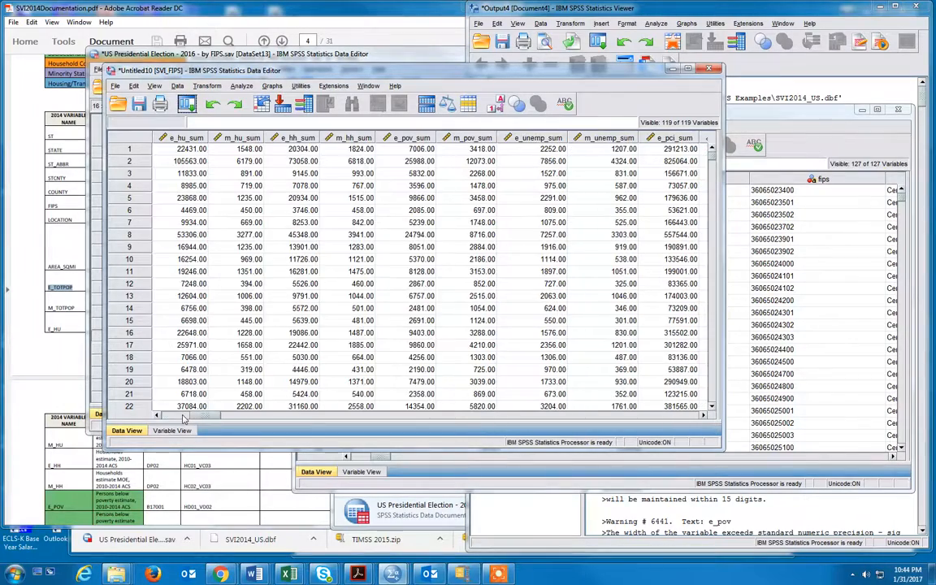
left_click_drag(183, 416, 274, 216)
left_click_drag(250, 71, 403, 112)
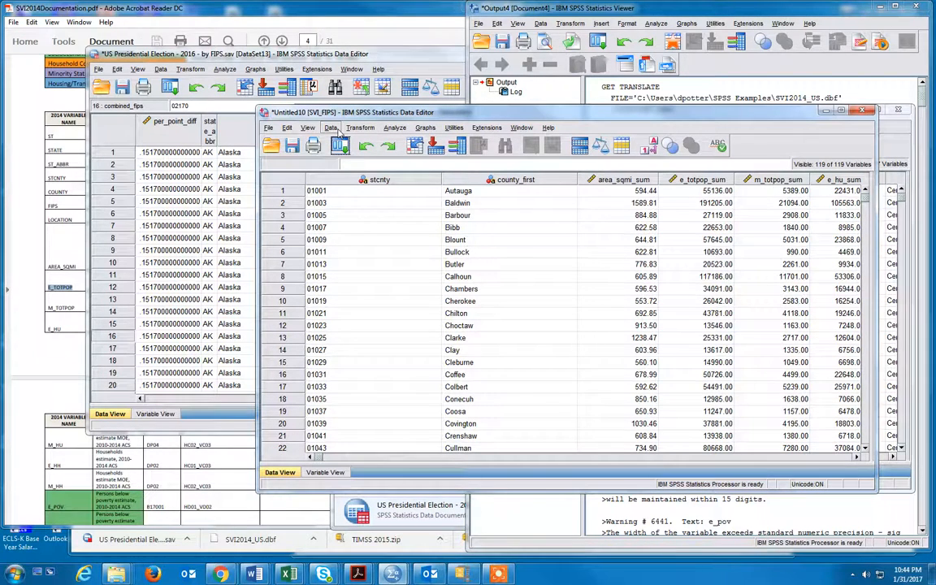
- Sort the cases of the SVI_FIPS dataset by stcnty in ascending order
left_click(332, 128)
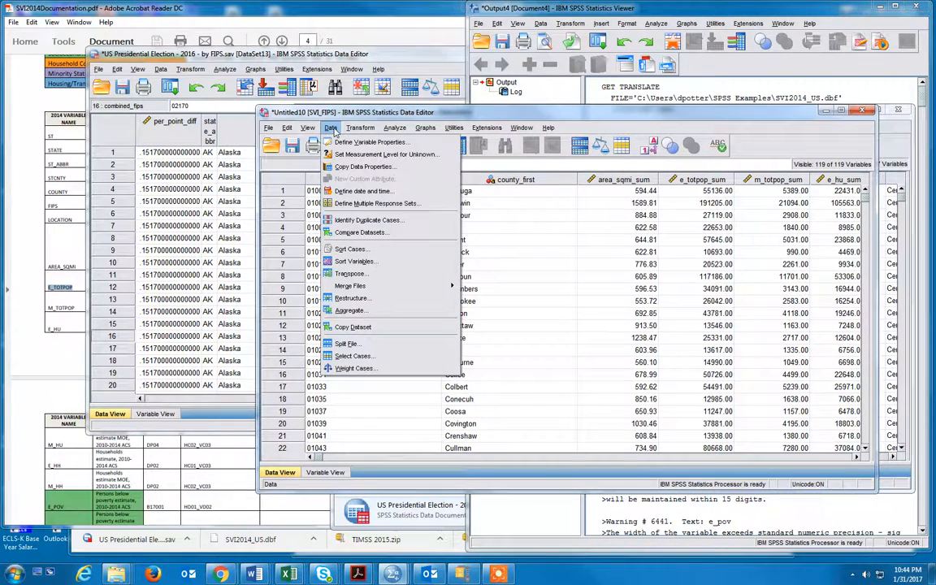
left_click(350, 248)
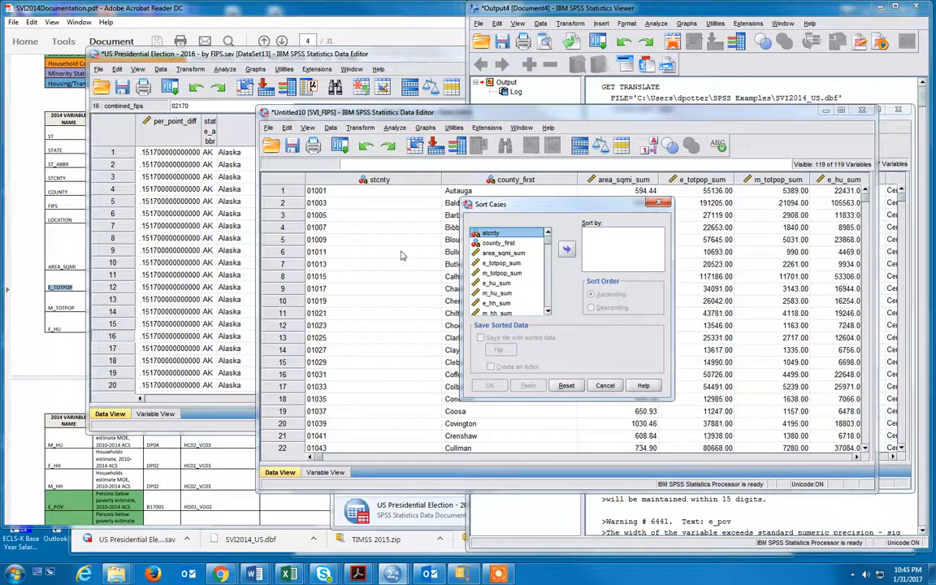
left_click(567, 251)
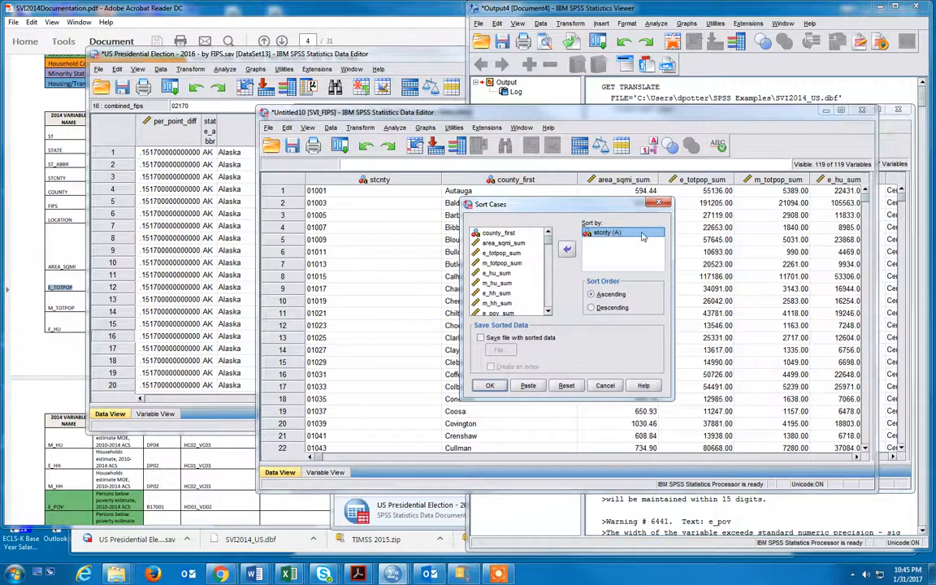
left_click(497, 387)
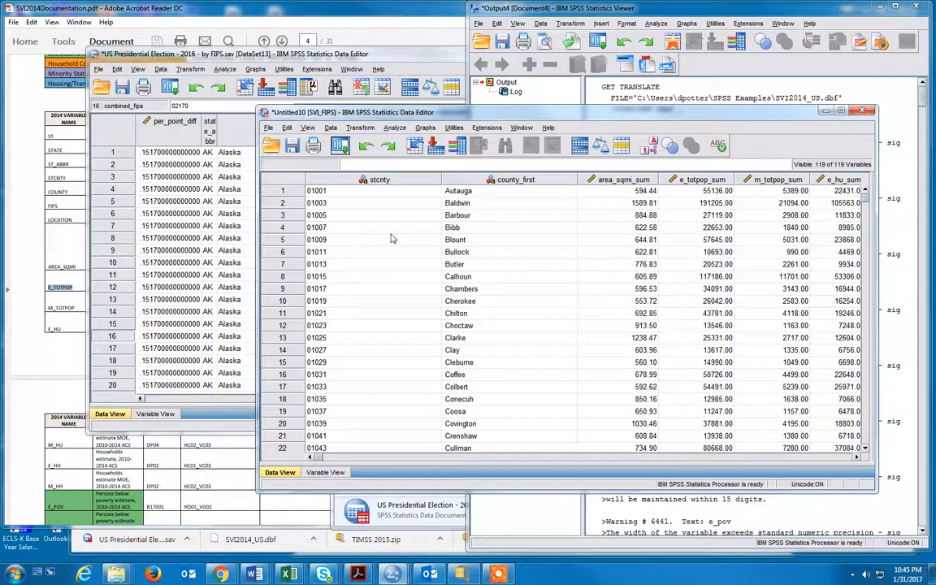
- Save the aggregated dataset in the SPSS Examples folder as "SVI - FIPS - Master"
left_click(295, 146)
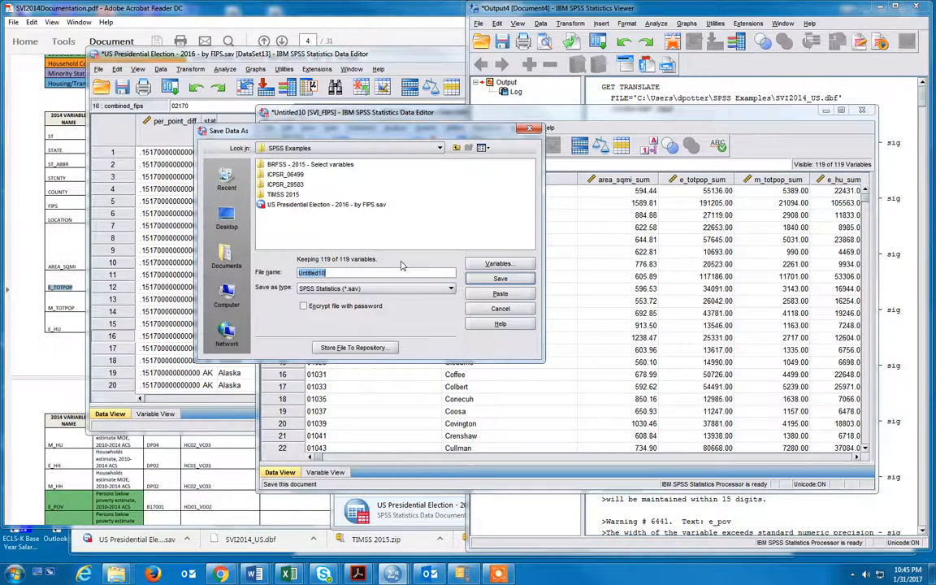
type("SV")
left_click(501, 279)
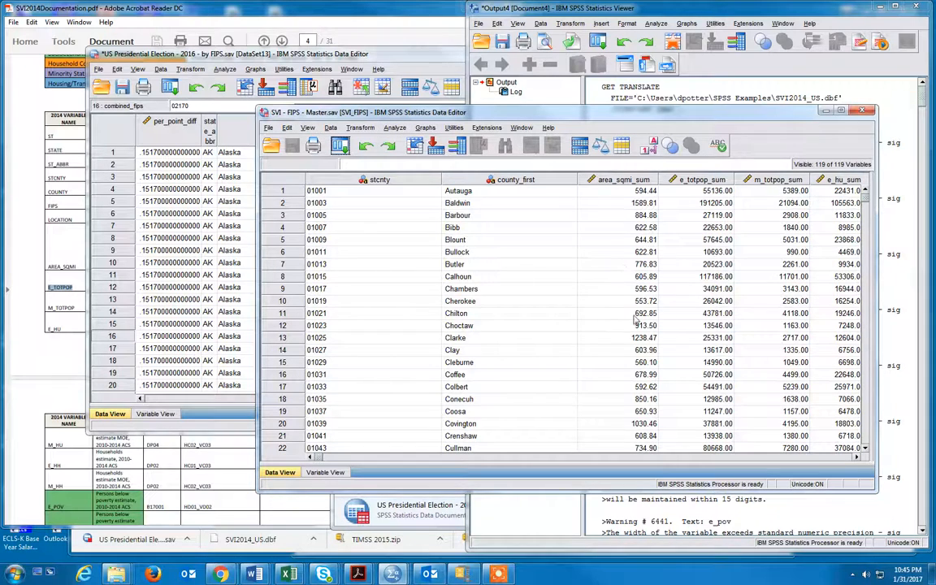
- Sort the presidential election dataset by combined_fips in ascending order and save it
left_click(215, 57)
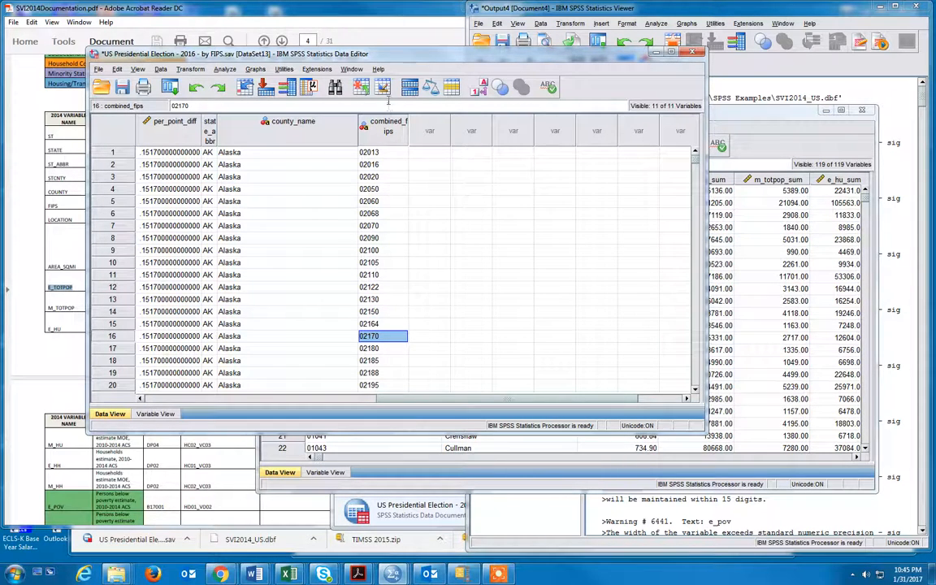
left_click_drag(381, 54, 353, 47)
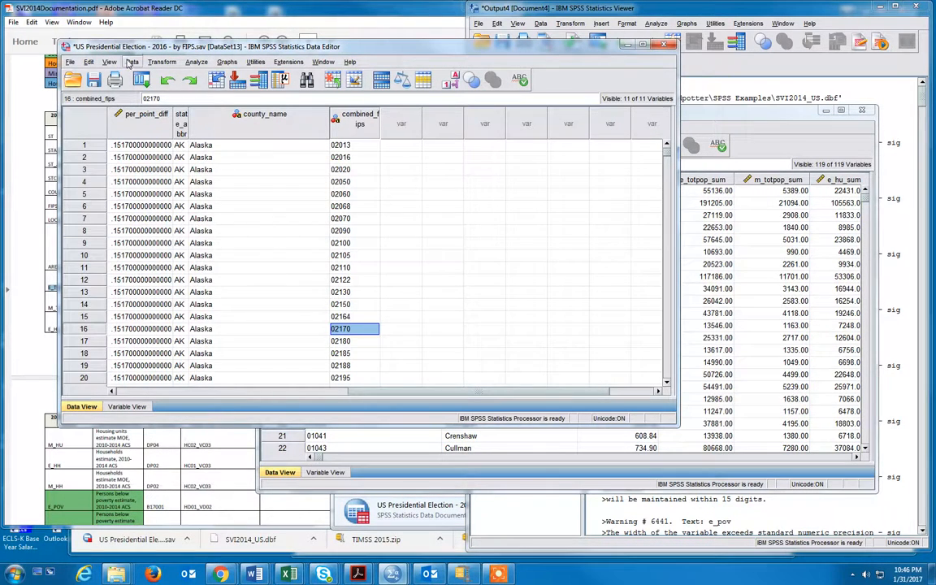
left_click(130, 63)
left_click(152, 182)
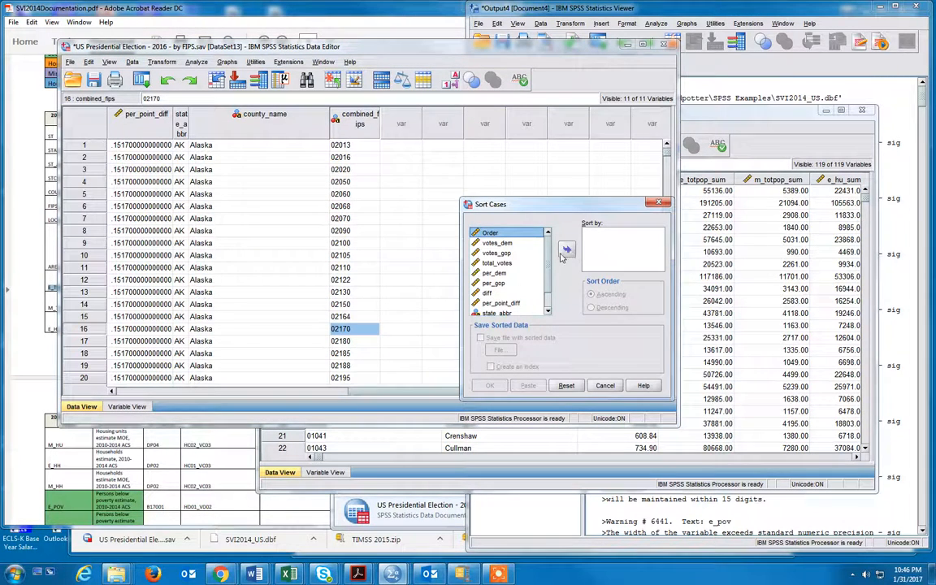
scroll(548, 293, "down", 1)
left_click(502, 310)
left_click(566, 249)
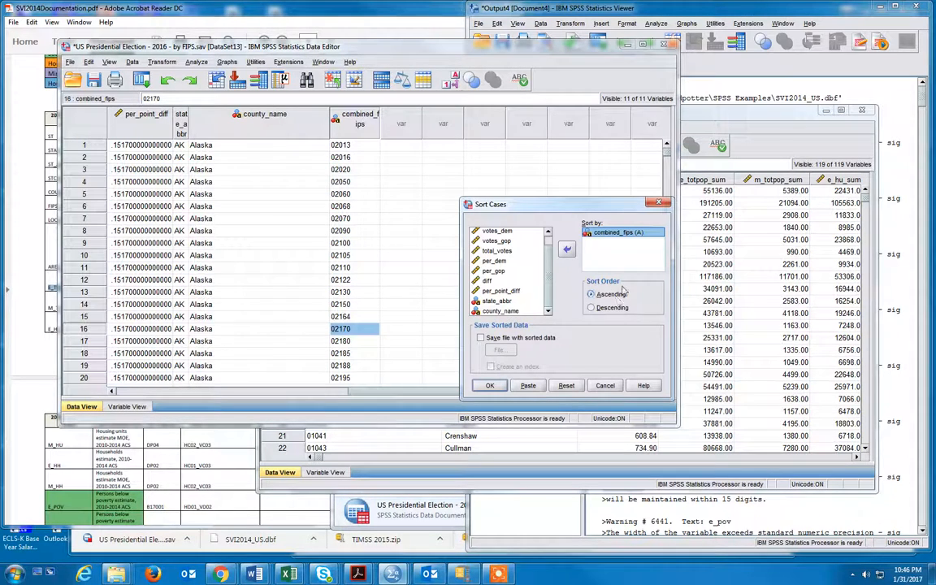
left_click(489, 385)
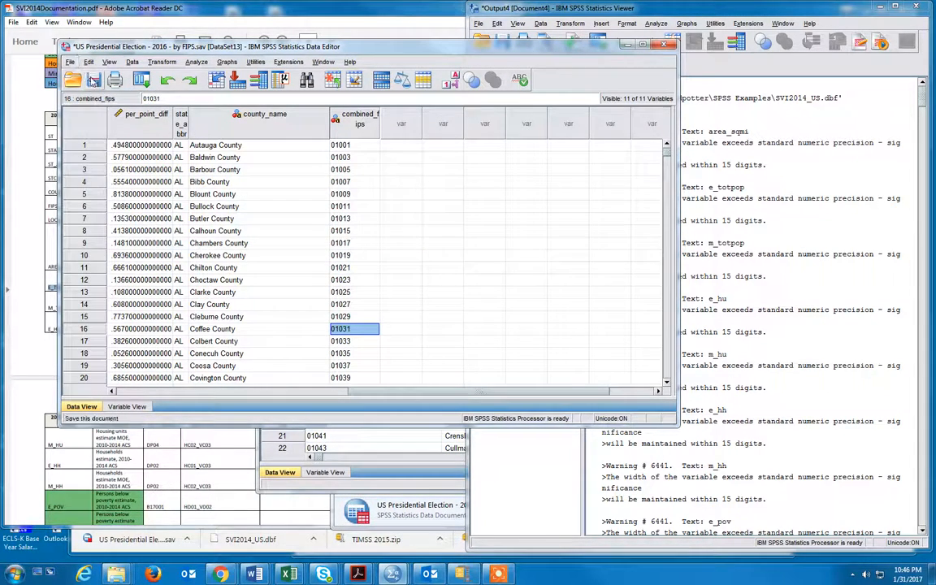
left_click(93, 79)
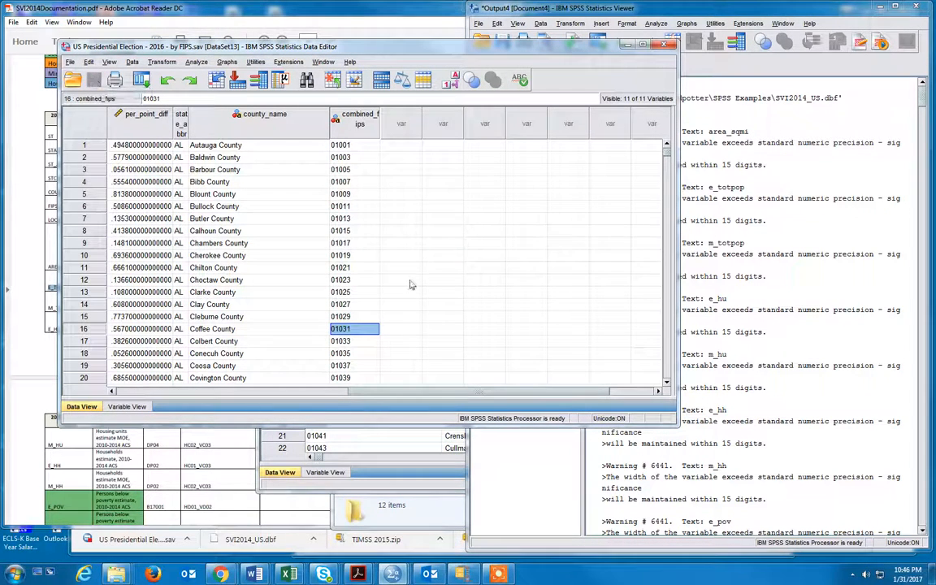
- Return to the SVI - FIPS - Master dataset
left_click(407, 441)
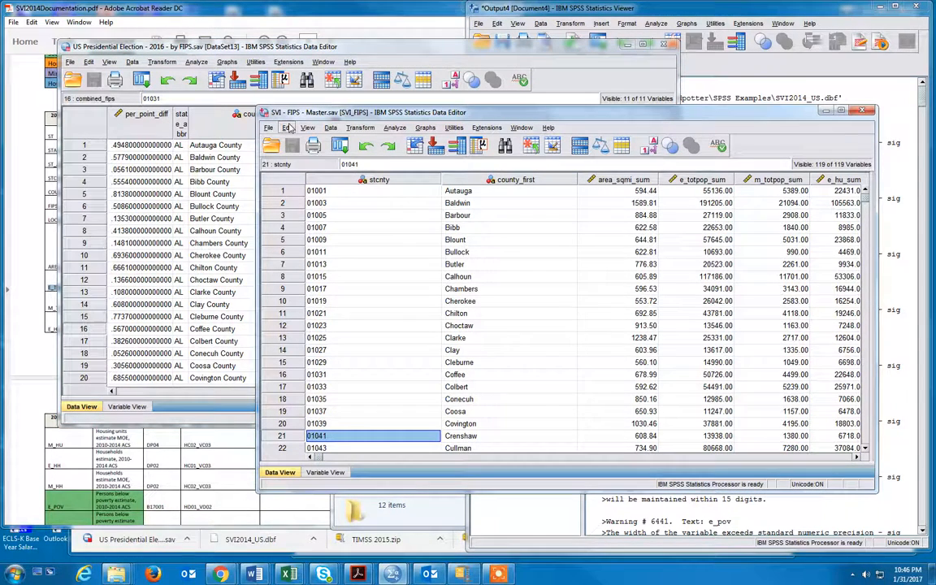